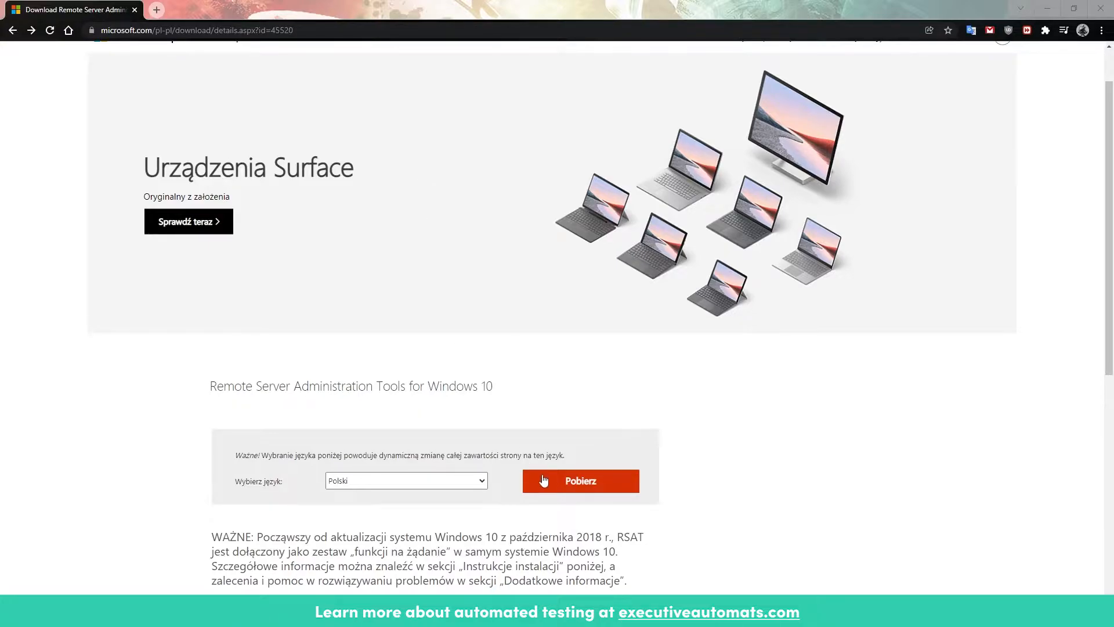
Step: Download the x64 package WindowsTH-KB2693643-x64.msu of Remote Server Administration Tools for Windows 10
click(567, 484)
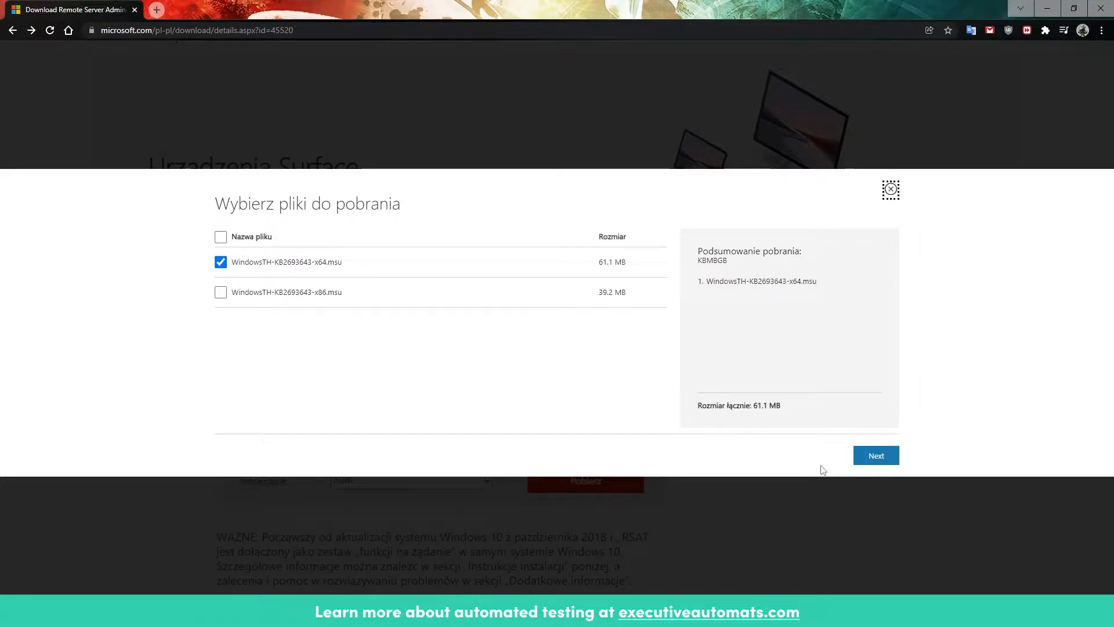
click(876, 456)
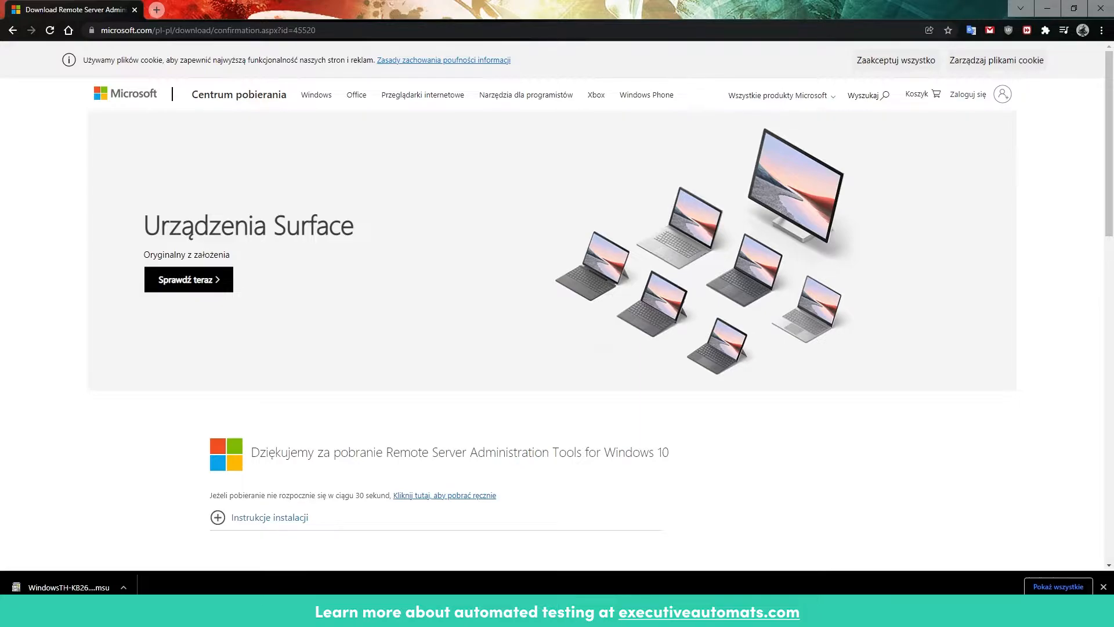
Step: Switch to the Regression Suite Automation Tool settings and examine the Azure DevOps URL and access token fields
drag(0, 191, 746, 108)
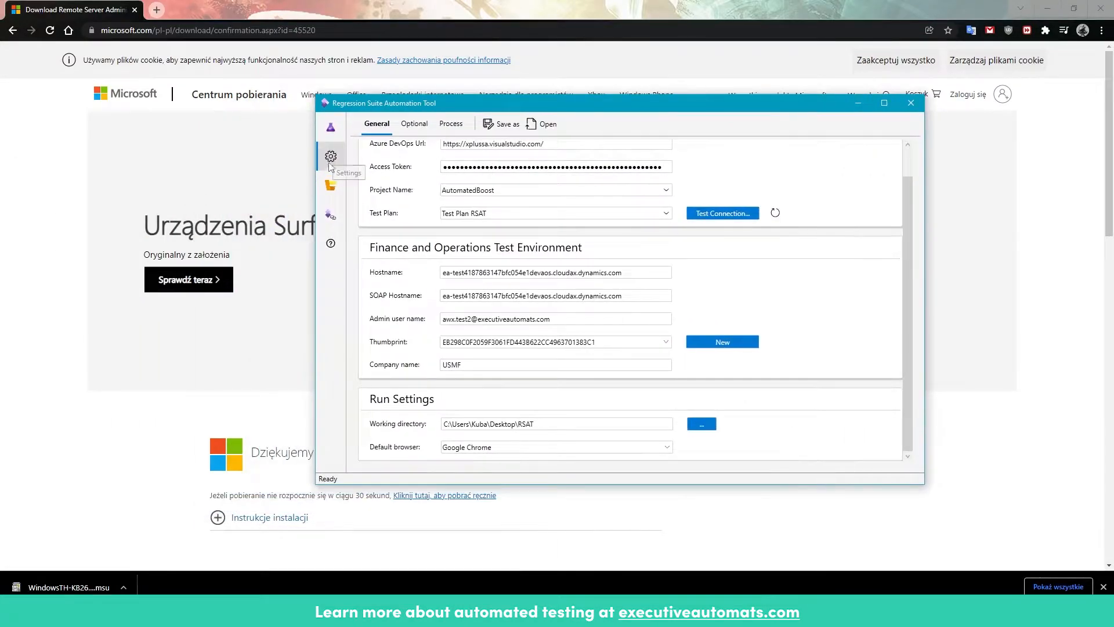
scroll(535, 193, up, 1)
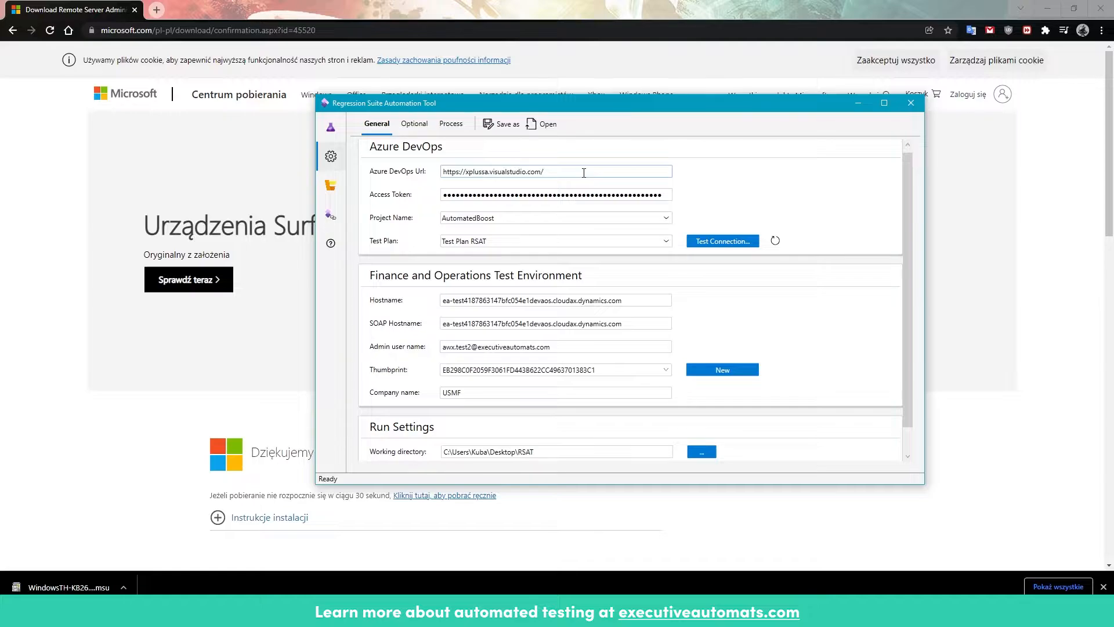
drag(543, 172, 431, 179)
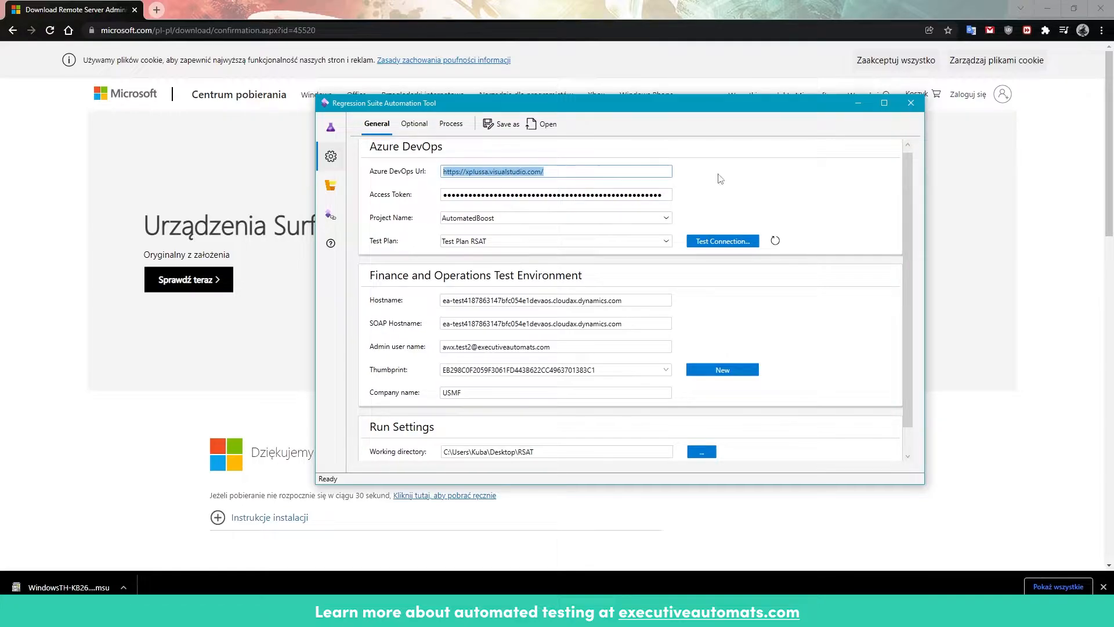
click(764, 174)
click(667, 194)
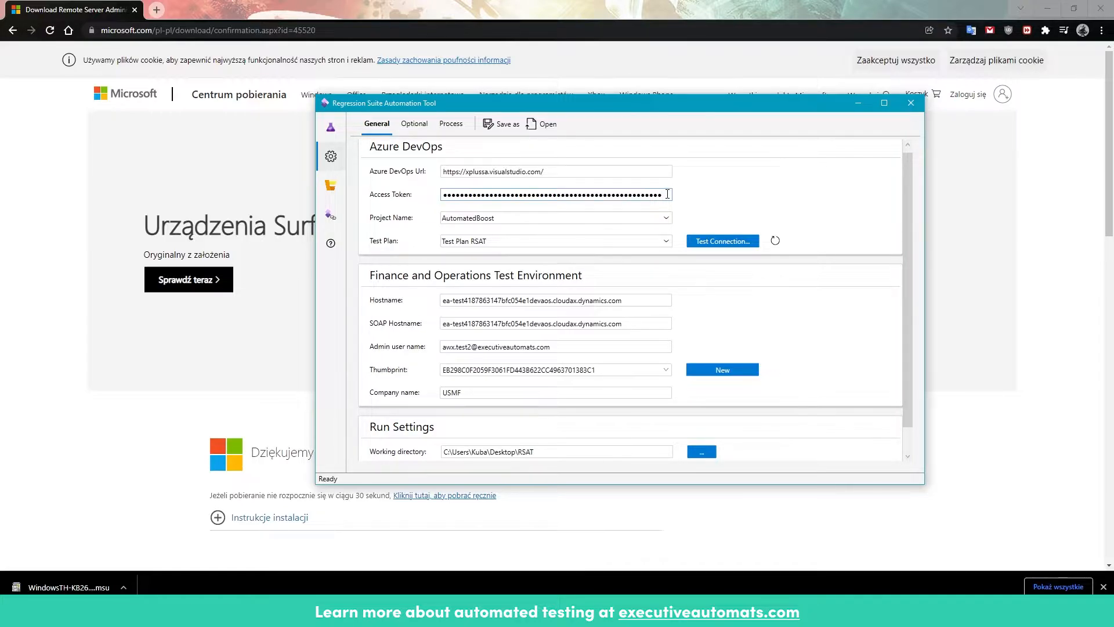
Step: Select the AutomatedBoost project, keep Test Plan RSAT as the test plan, and test the Azure DevOps connection
click(490, 219)
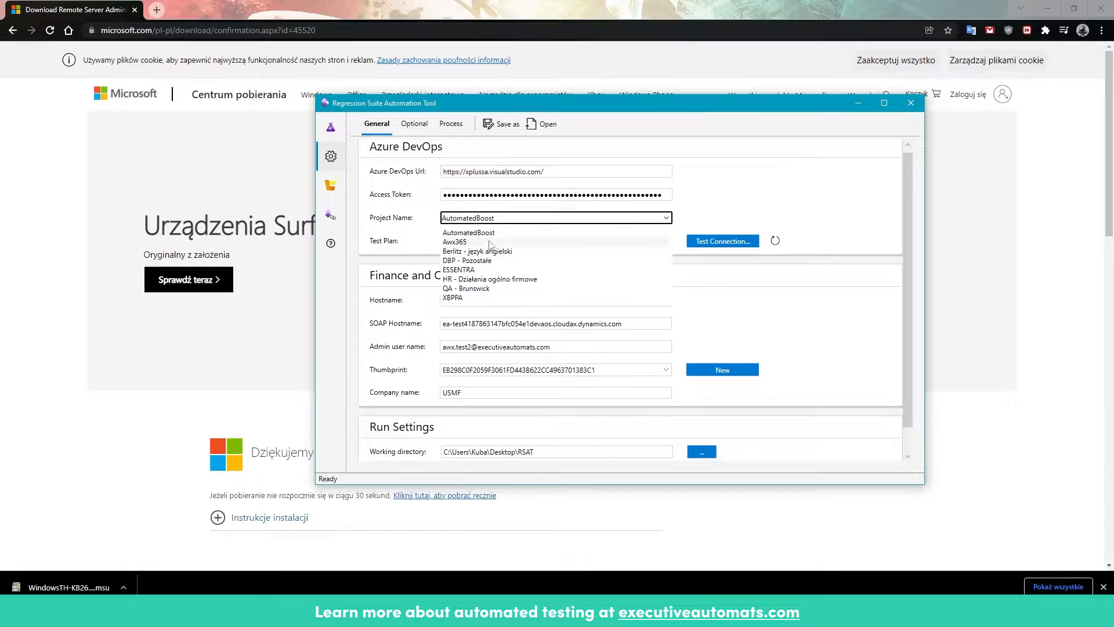
click(490, 233)
click(493, 240)
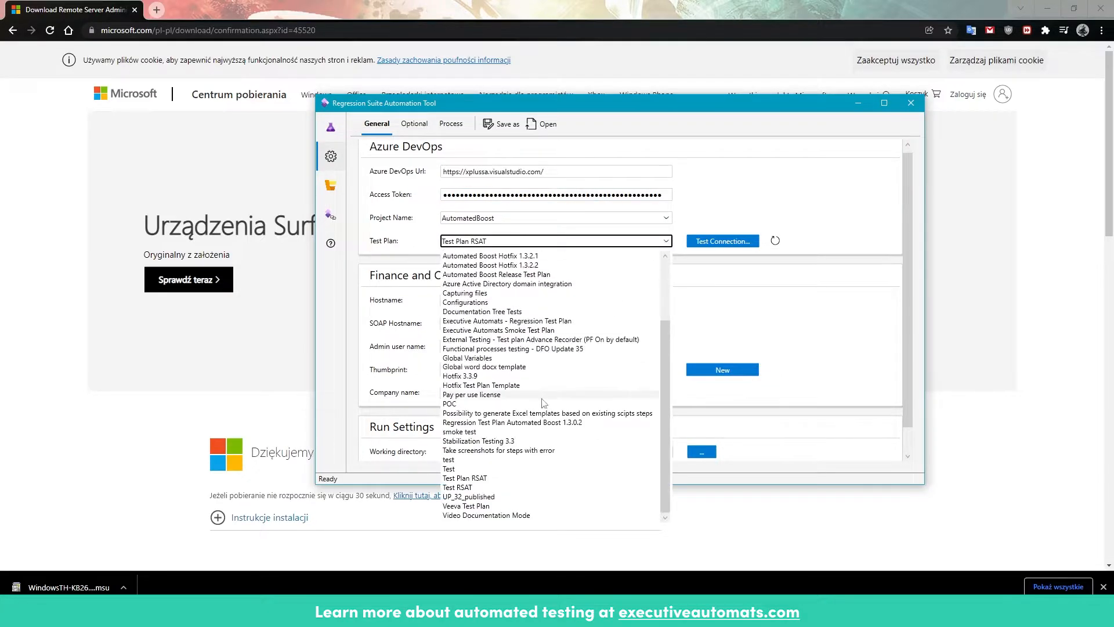
click(737, 212)
click(720, 241)
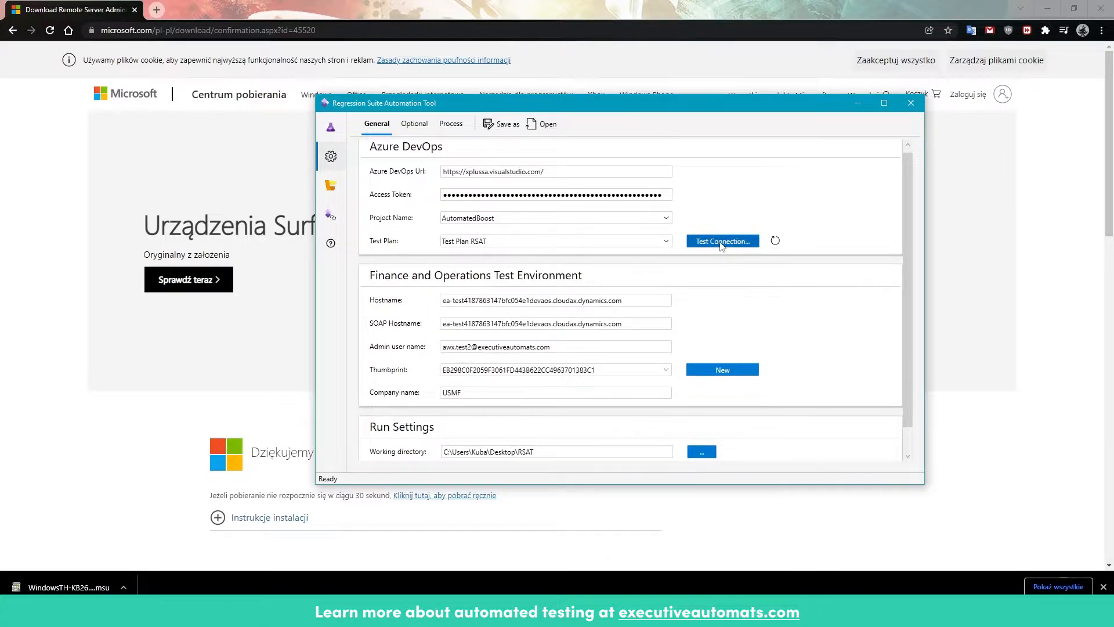
Step: Examine the Finance and Operations test environment's hostname, admin user name and company name
click(607, 343)
drag(626, 300, 439, 303)
click(704, 309)
drag(667, 347, 437, 347)
click(763, 316)
click(511, 393)
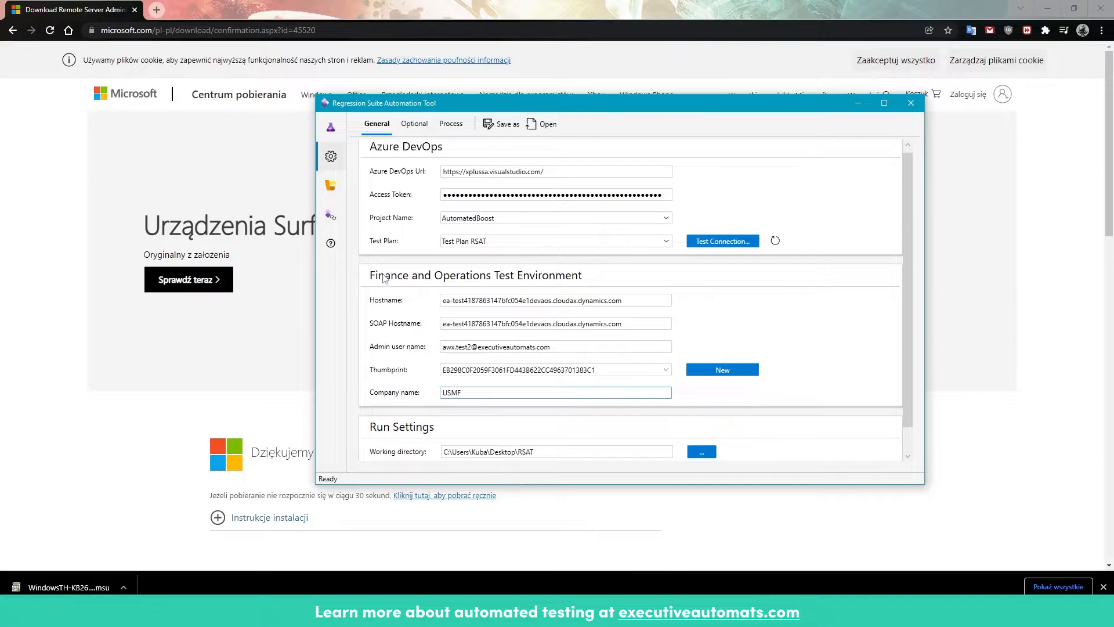
Step: Check the working directory and the available default browsers in the run settings
scroll(437, 307, down, 1)
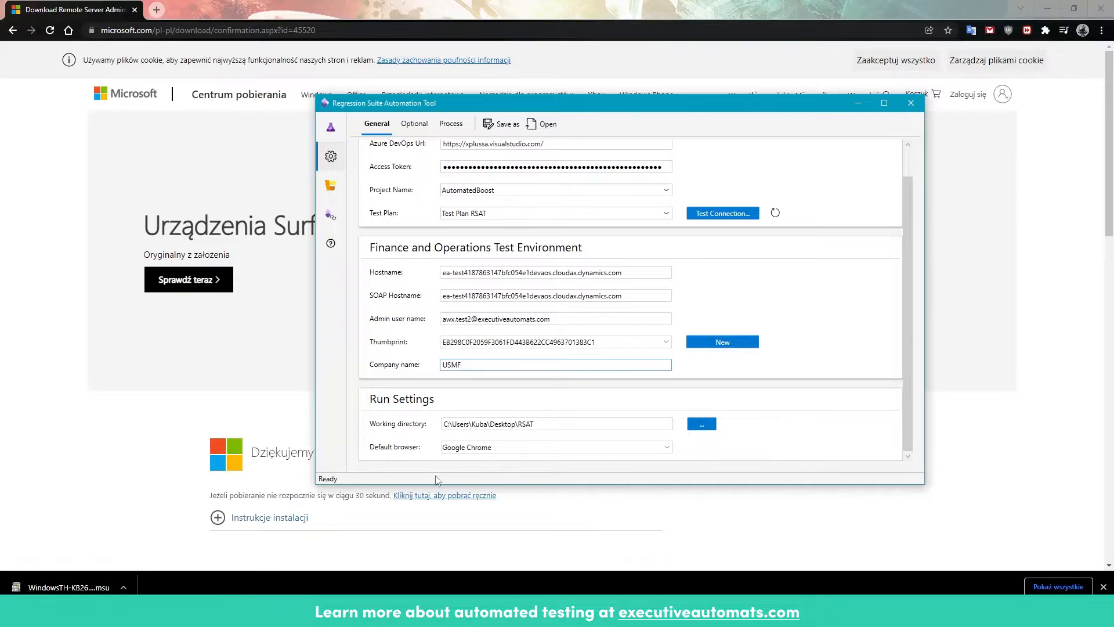
click(568, 421)
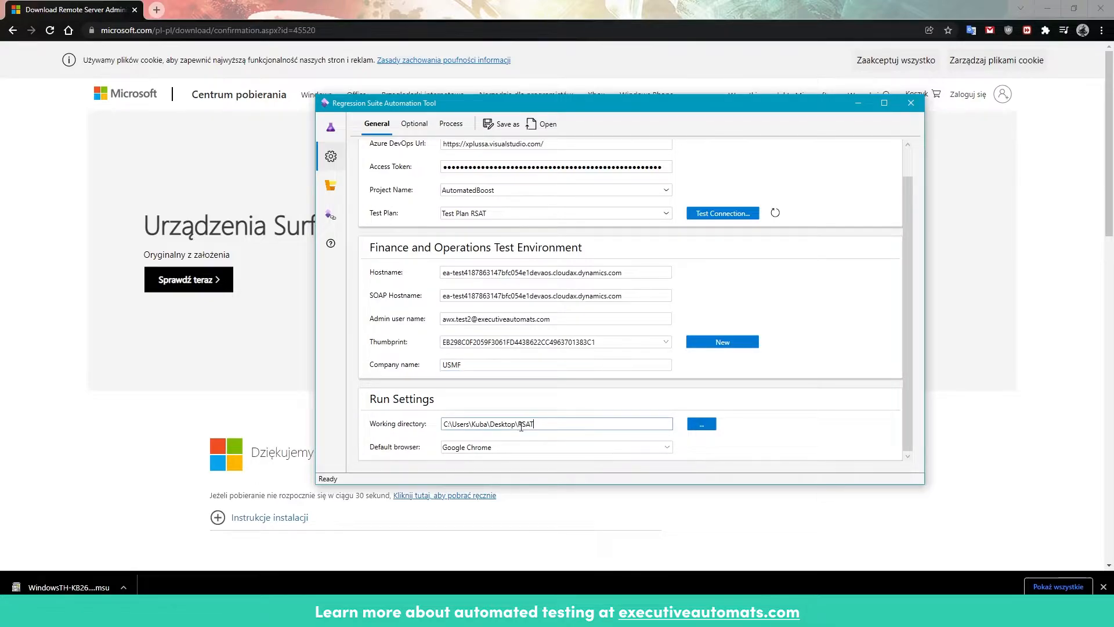
click(662, 447)
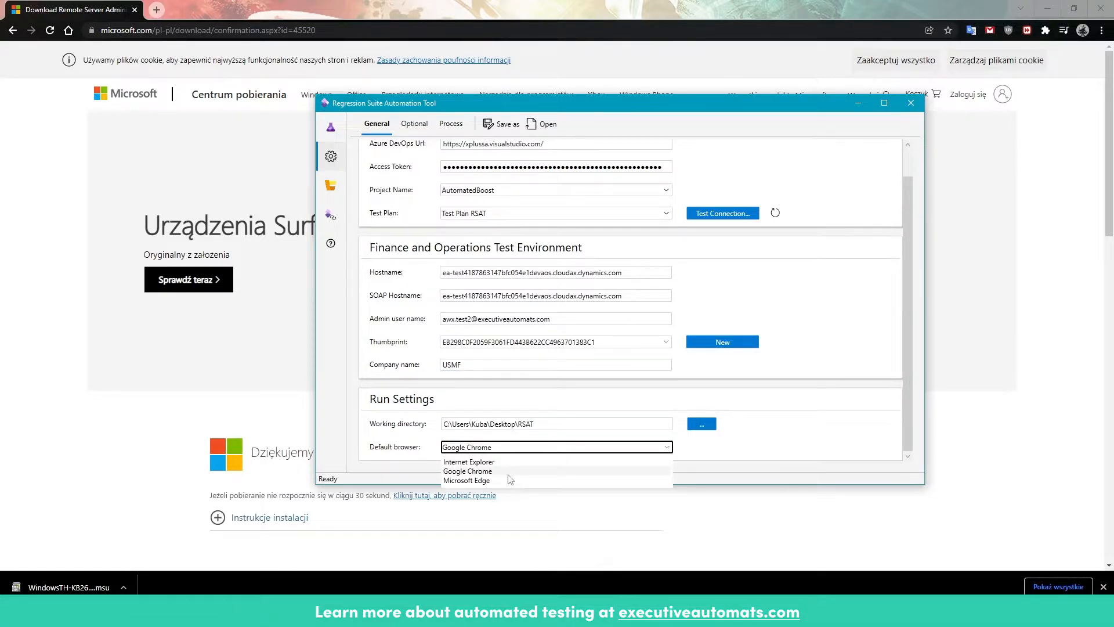
click(764, 438)
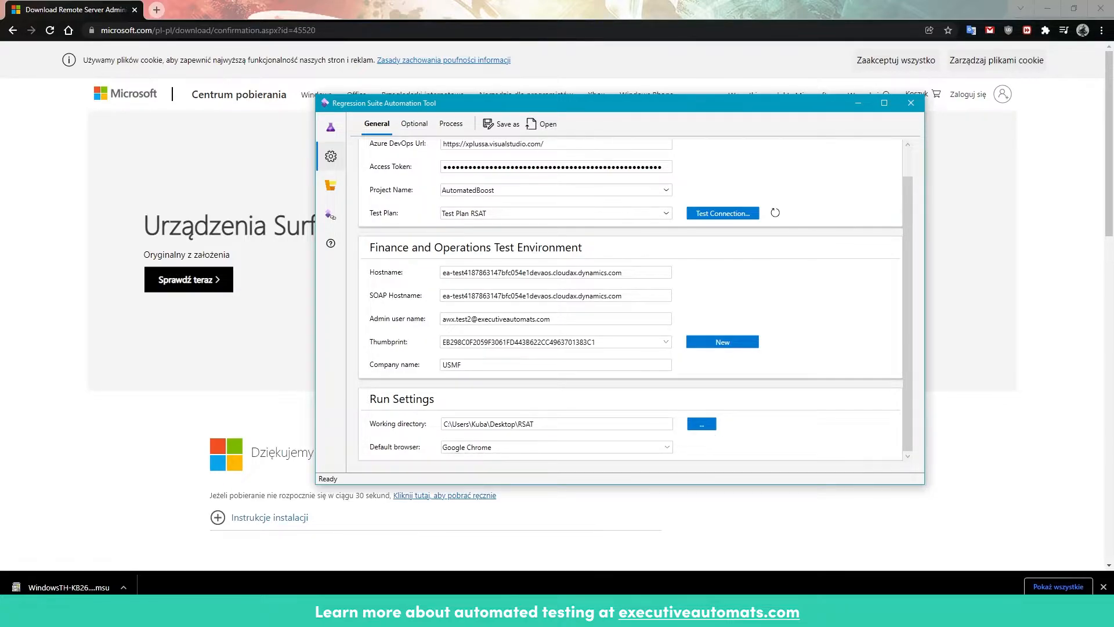
Step: Load the test plan from the Azure DevOps project, agreeing to overwrite the local test execution and Excel data files
click(334, 129)
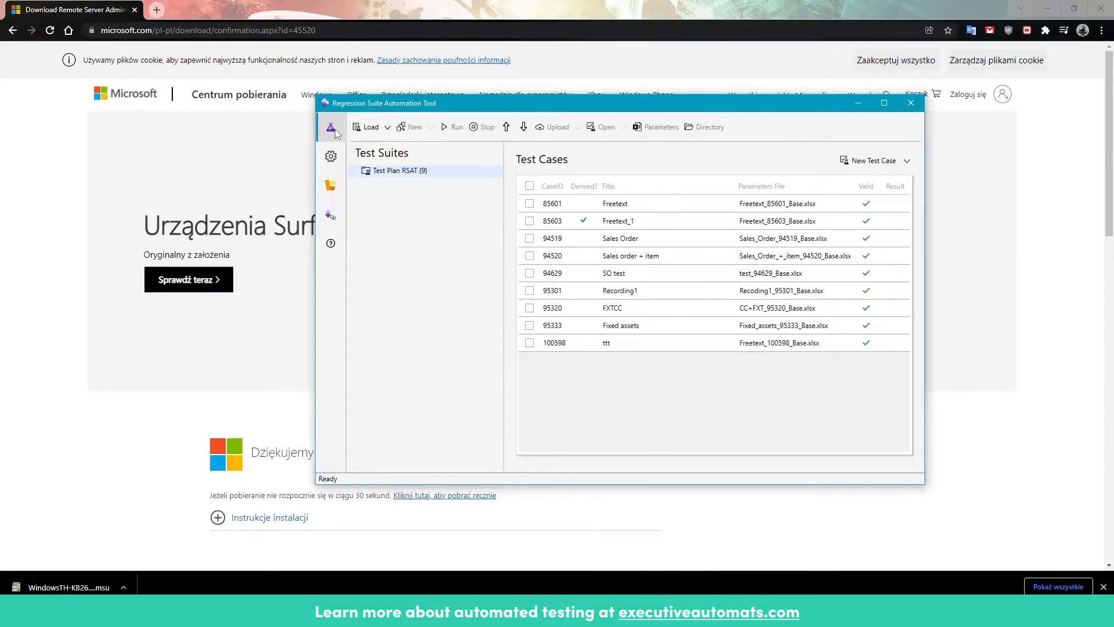
click(374, 130)
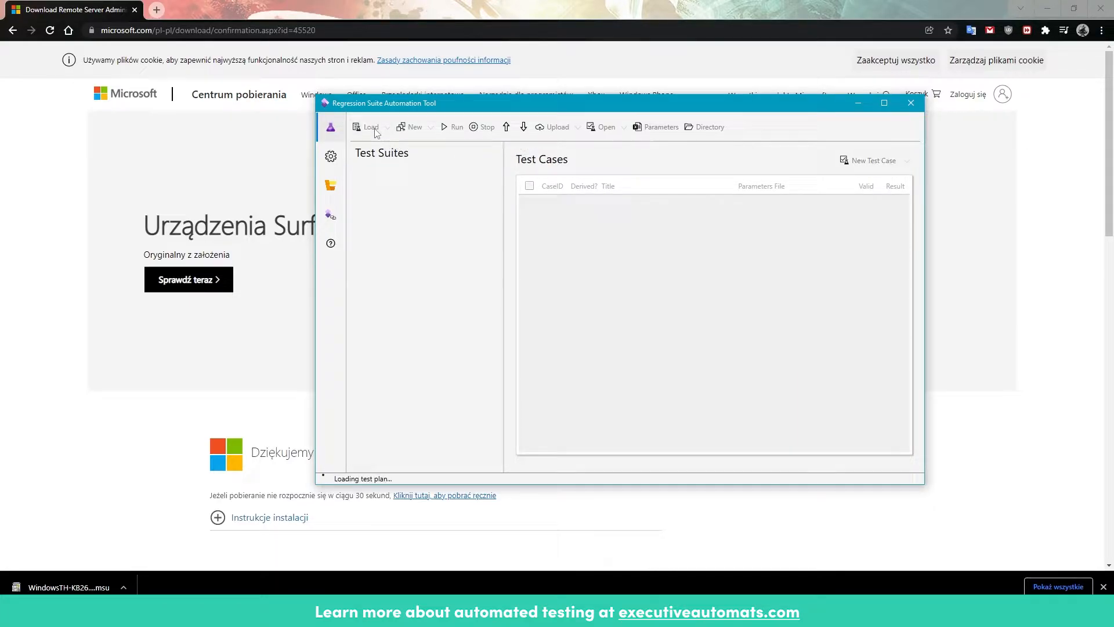
click(411, 176)
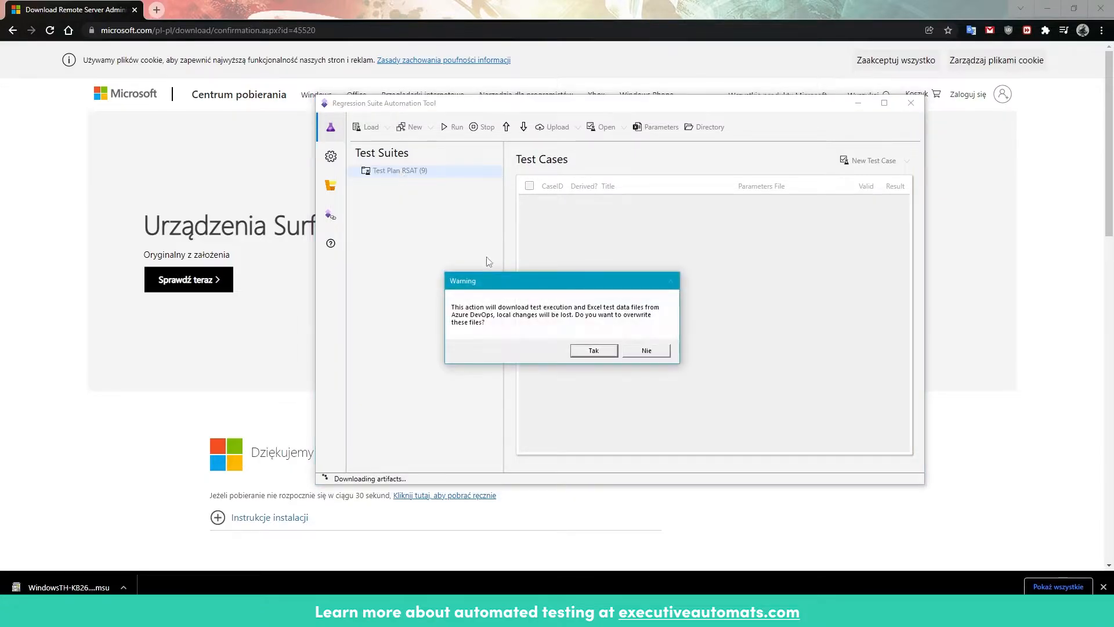
click(606, 352)
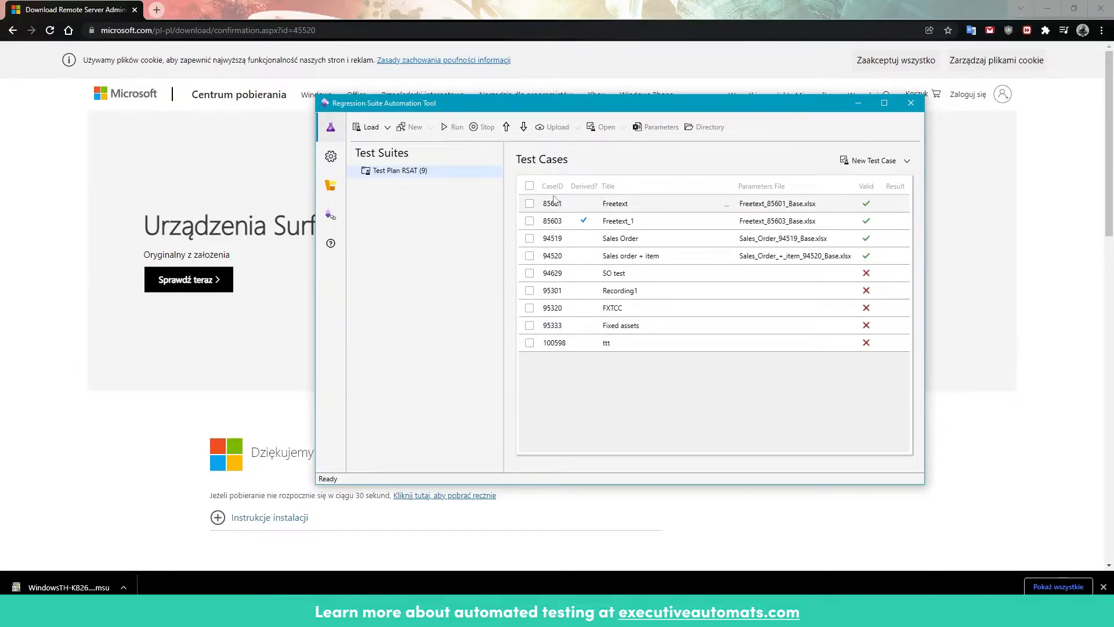
Step: Generate test execution and parameter files for all test cases in the plan
click(529, 186)
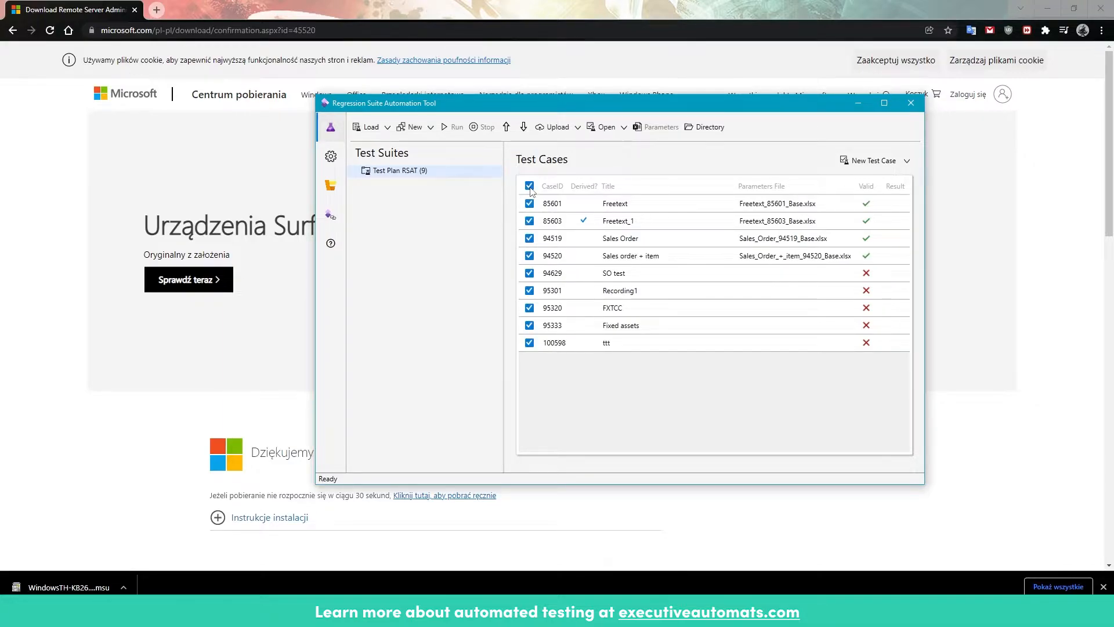
click(431, 128)
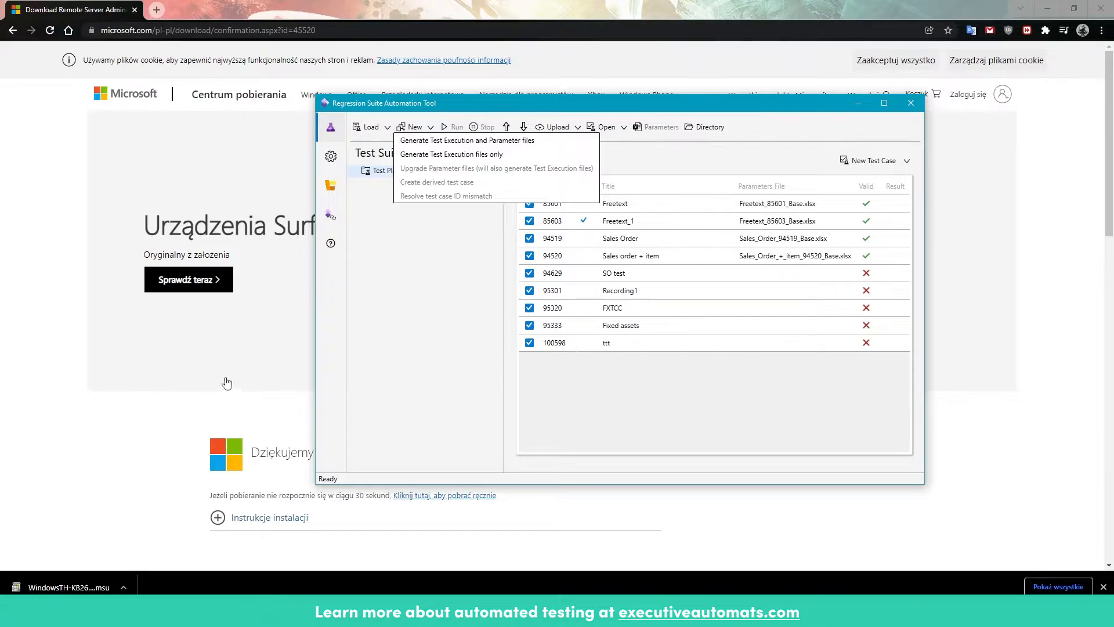
click(436, 140)
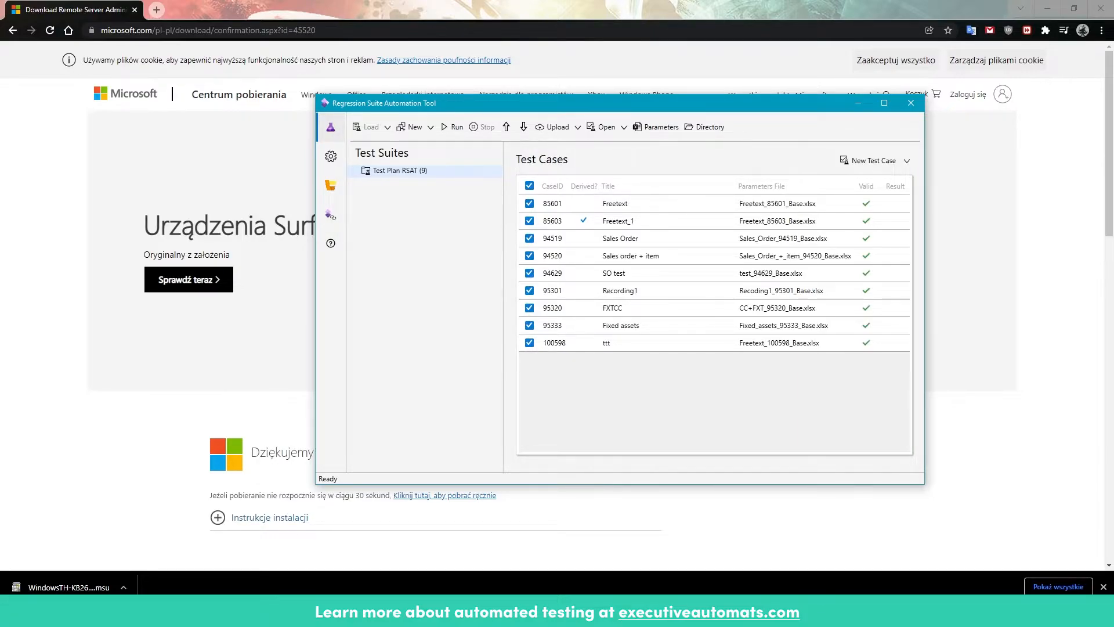
Step: Open the Excel parameter file of only the Freetext test case (85601), review its General sheet, and close it
click(530, 186)
click(530, 204)
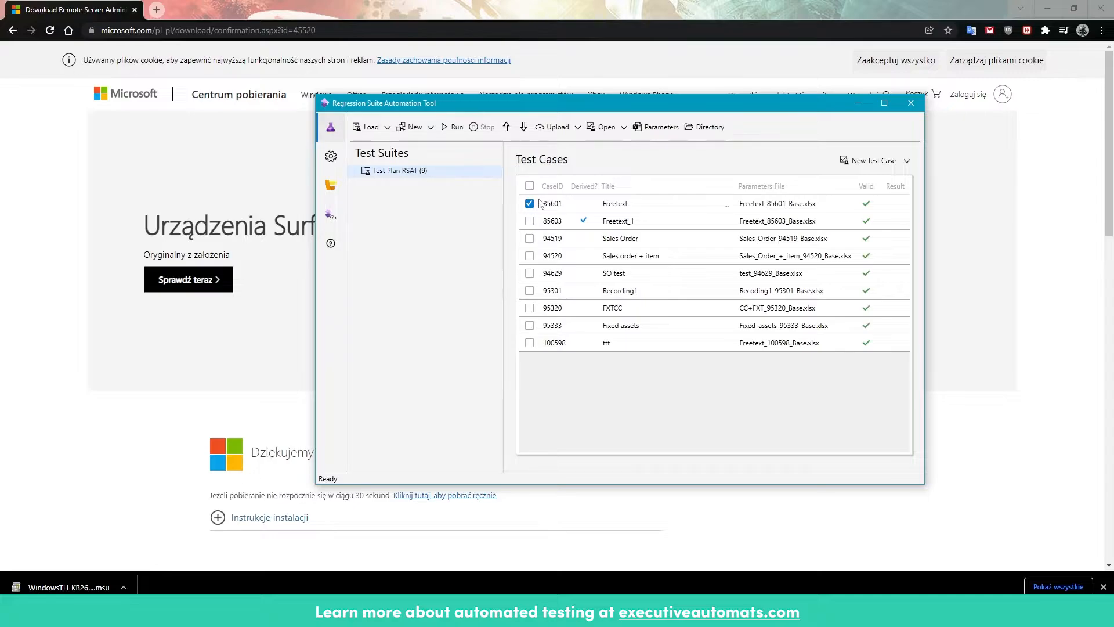
click(647, 128)
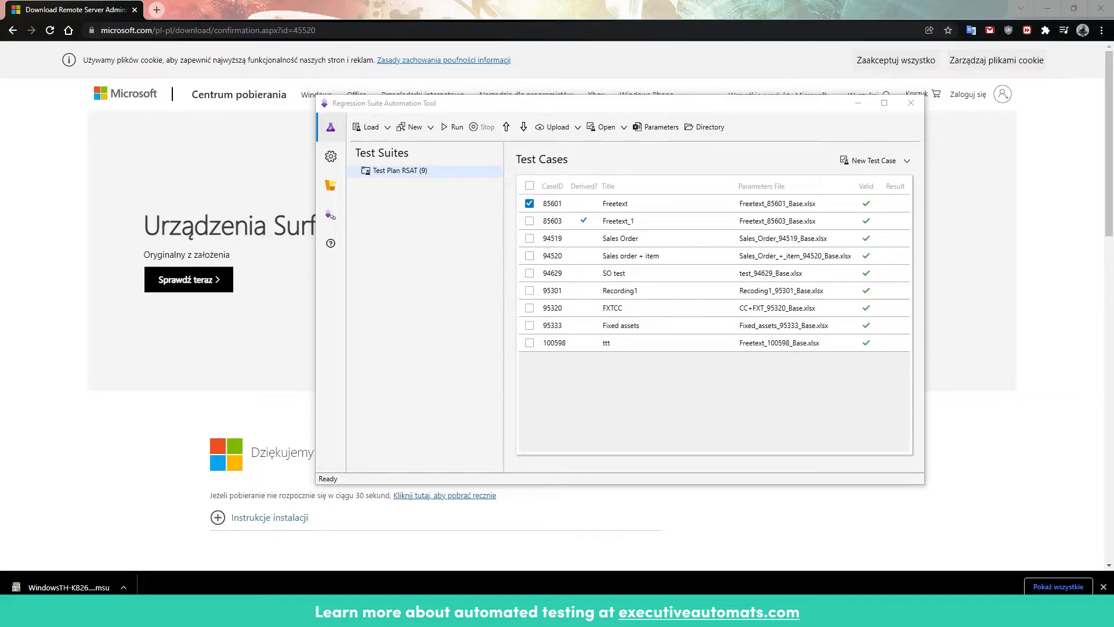
drag(252, 23, 756, 18)
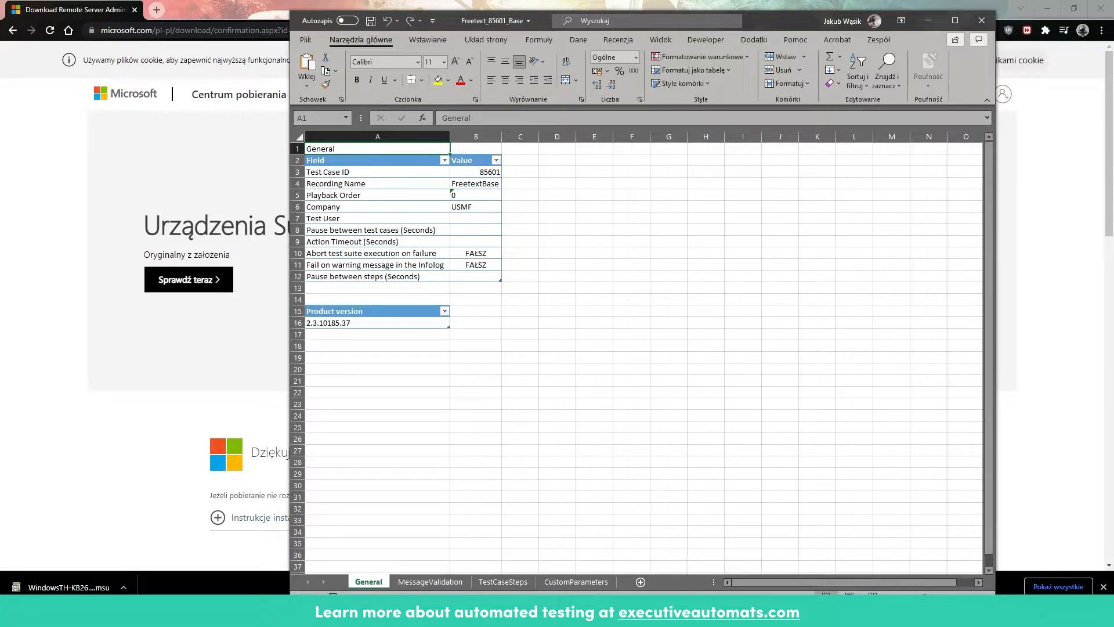
click(980, 21)
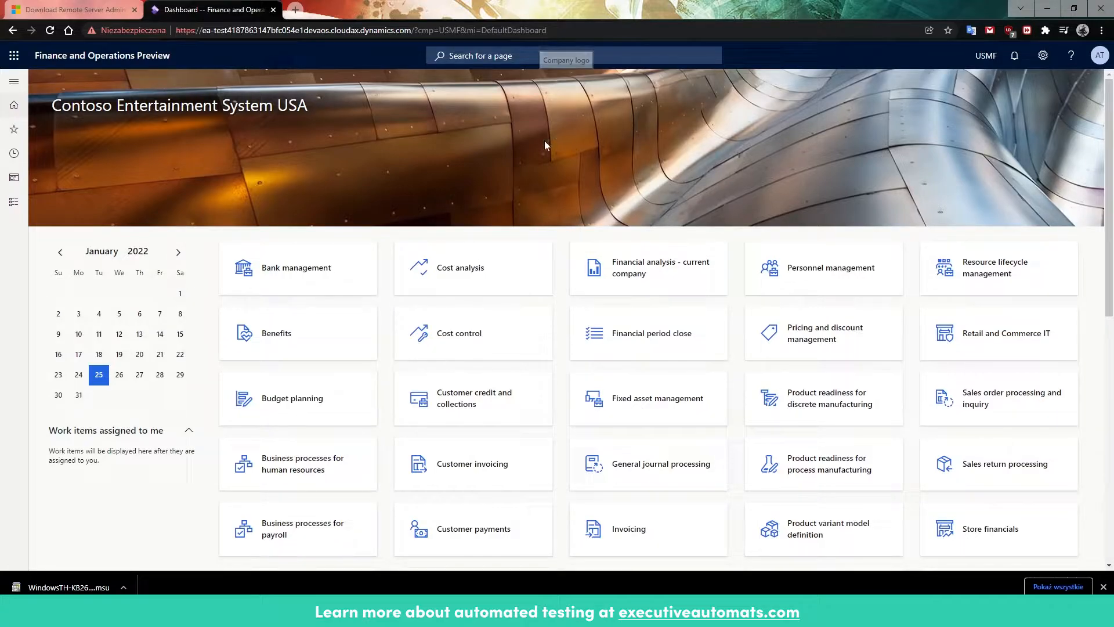
Step: Start a new Task recorder recording named freetext invoice in the Finance and Operations web app
click(1042, 55)
click(1058, 98)
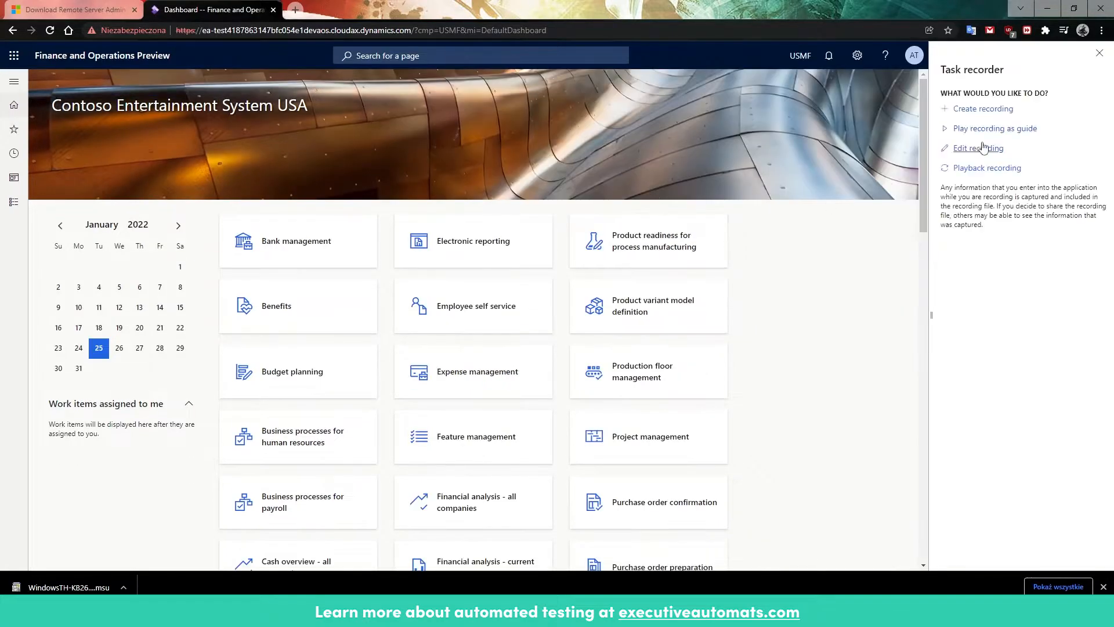
click(1006, 109)
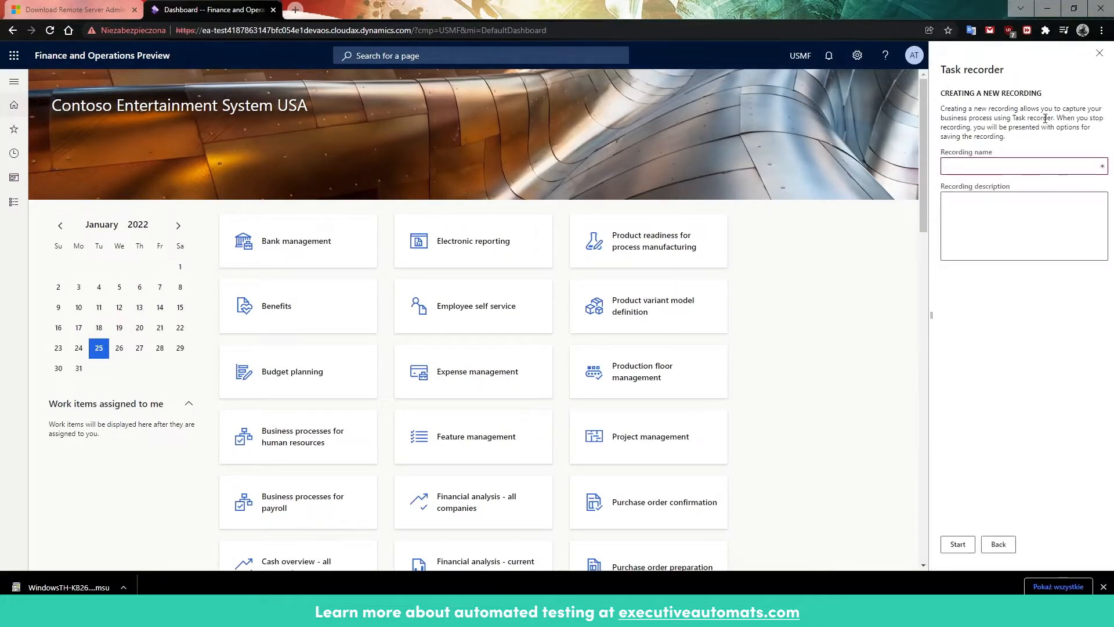
click(997, 169)
text(freetext invoice)
click(958, 544)
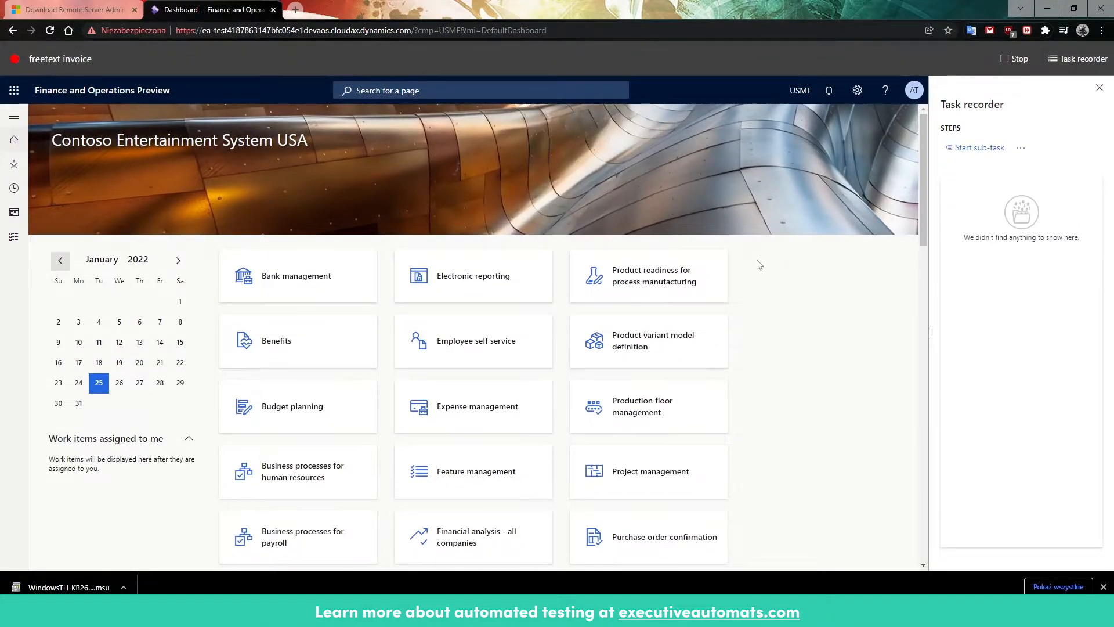
Step: Open the free text invoices list under Accounts receivable and create a new invoice for the third customer in the lookup
click(13, 237)
click(62, 283)
click(245, 454)
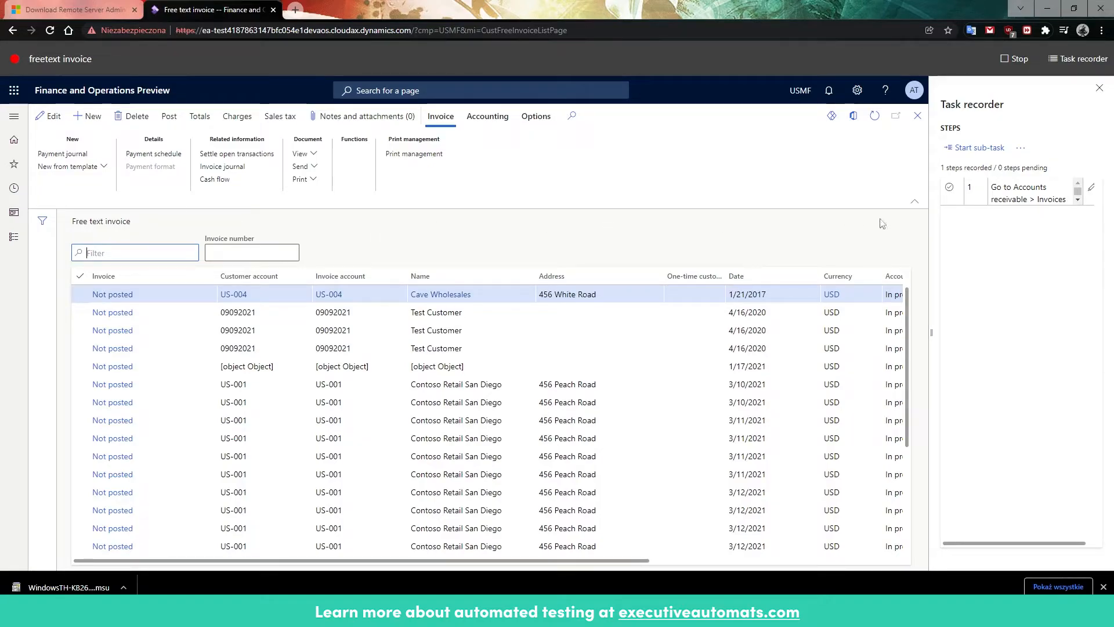
click(89, 116)
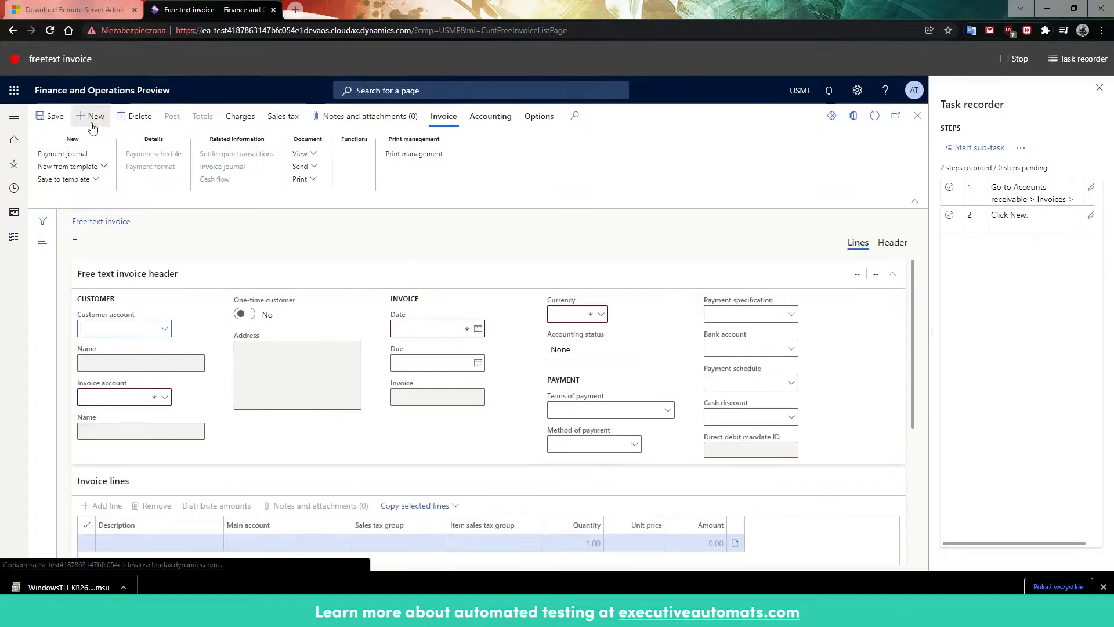
click(144, 398)
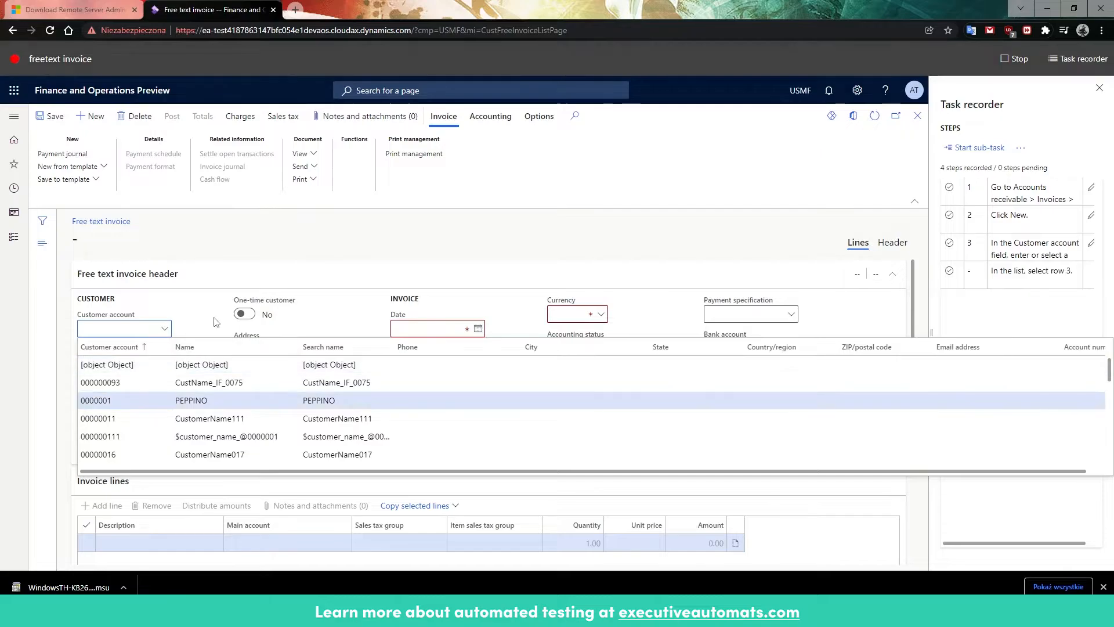
Step: Fill in the invoice line with description test, main account 100488, sales tax group 5Pct and unit price 10
click(133, 542)
text(test)
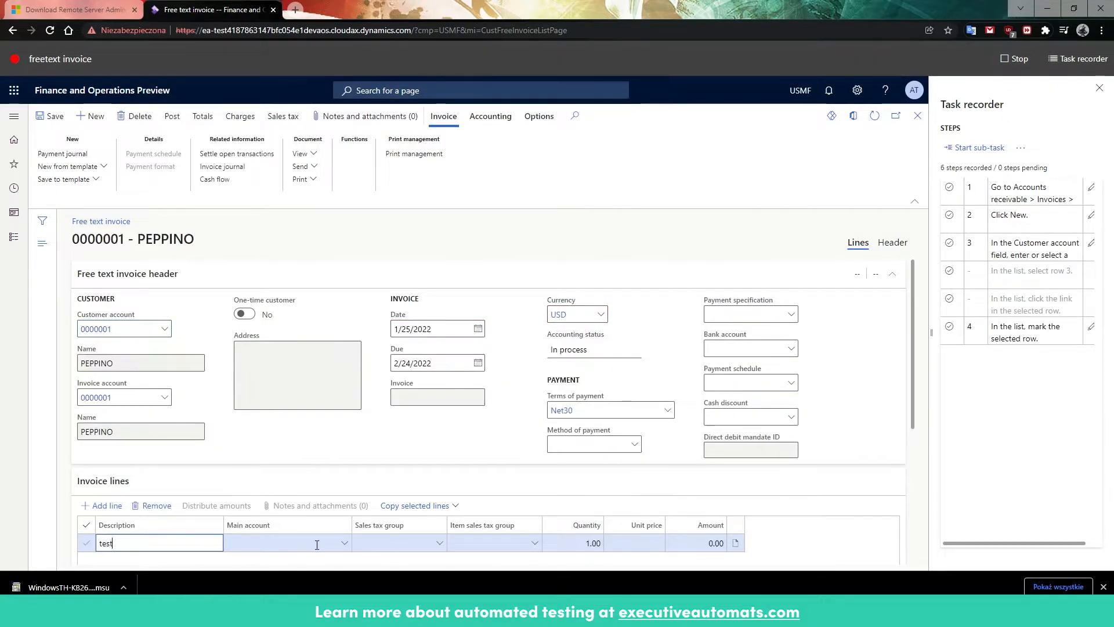
click(345, 544)
click(279, 439)
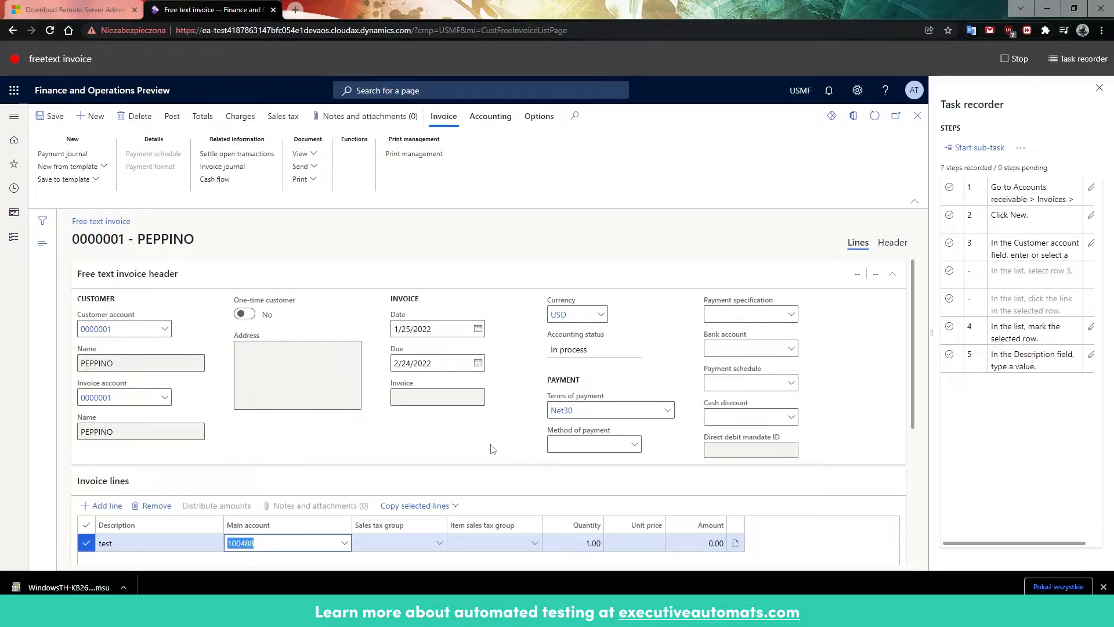
click(439, 543)
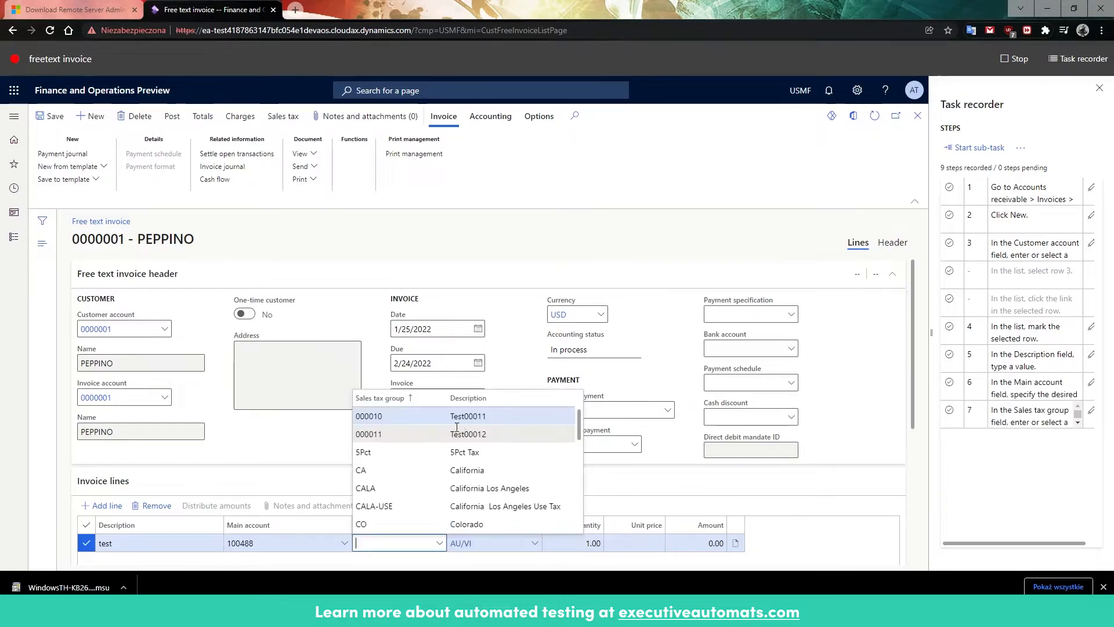
click(383, 452)
click(647, 542)
text(10)
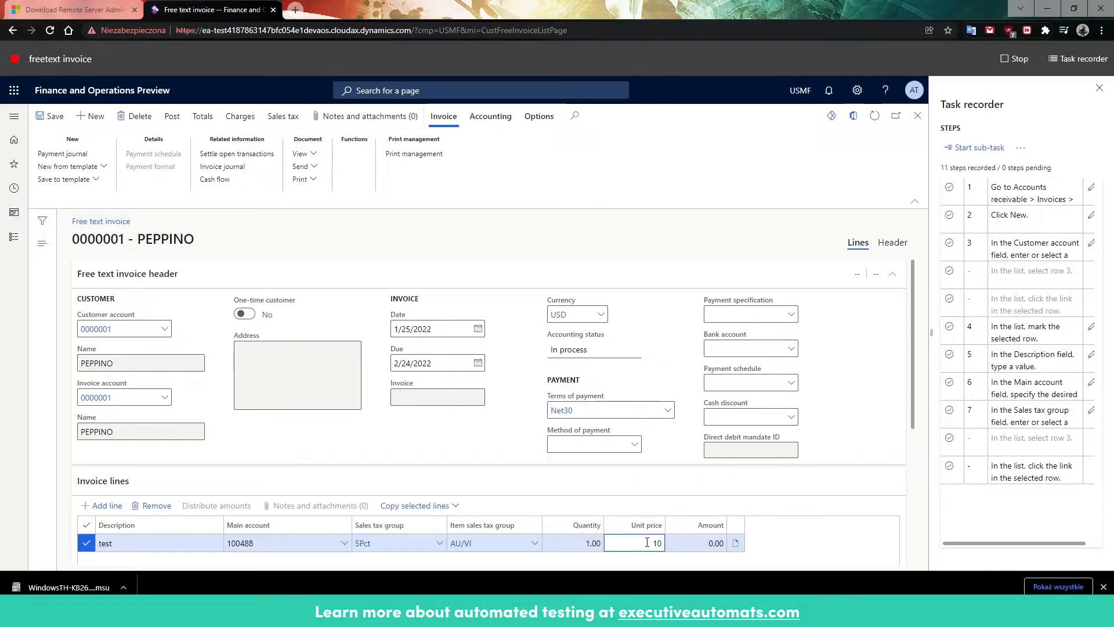
Step: Post the free text invoice, then stop the task recording and save it as a developer recording
click(166, 123)
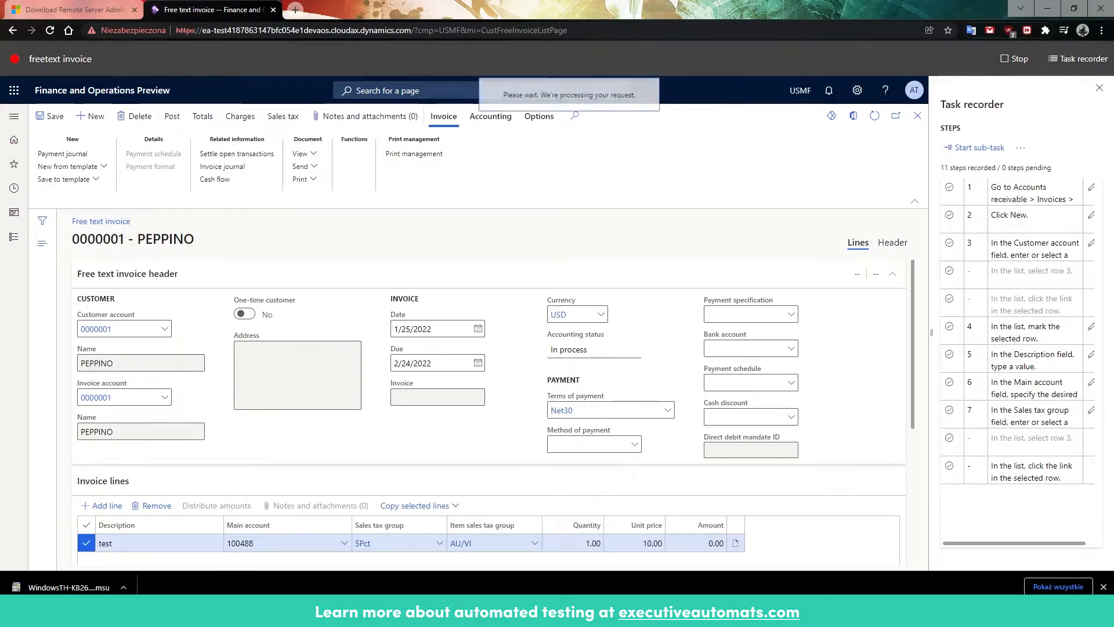
click(852, 545)
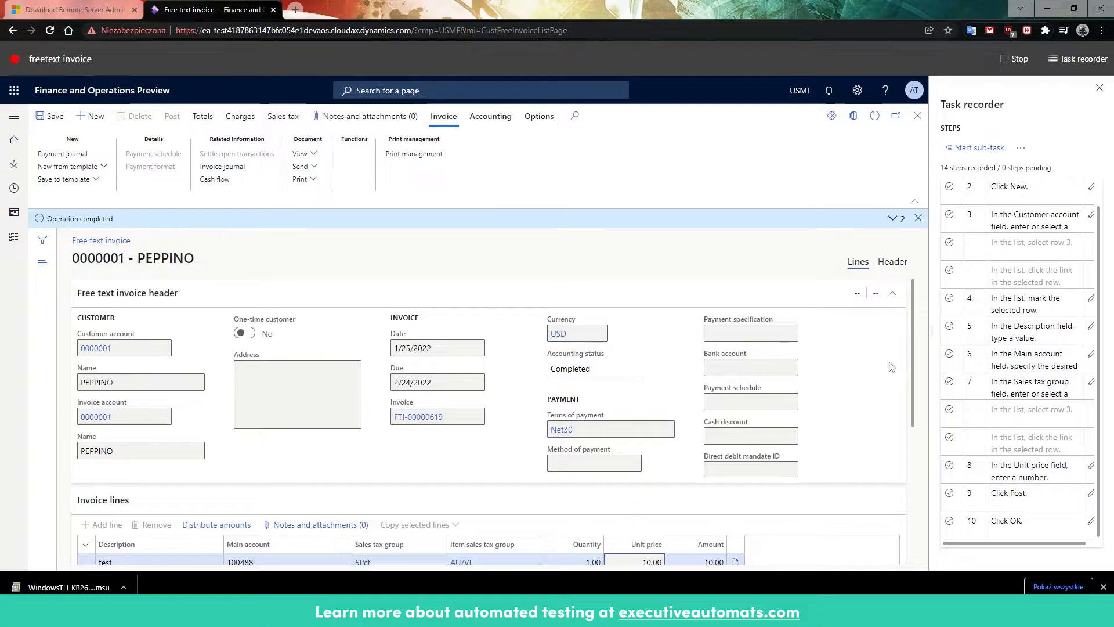
click(1014, 61)
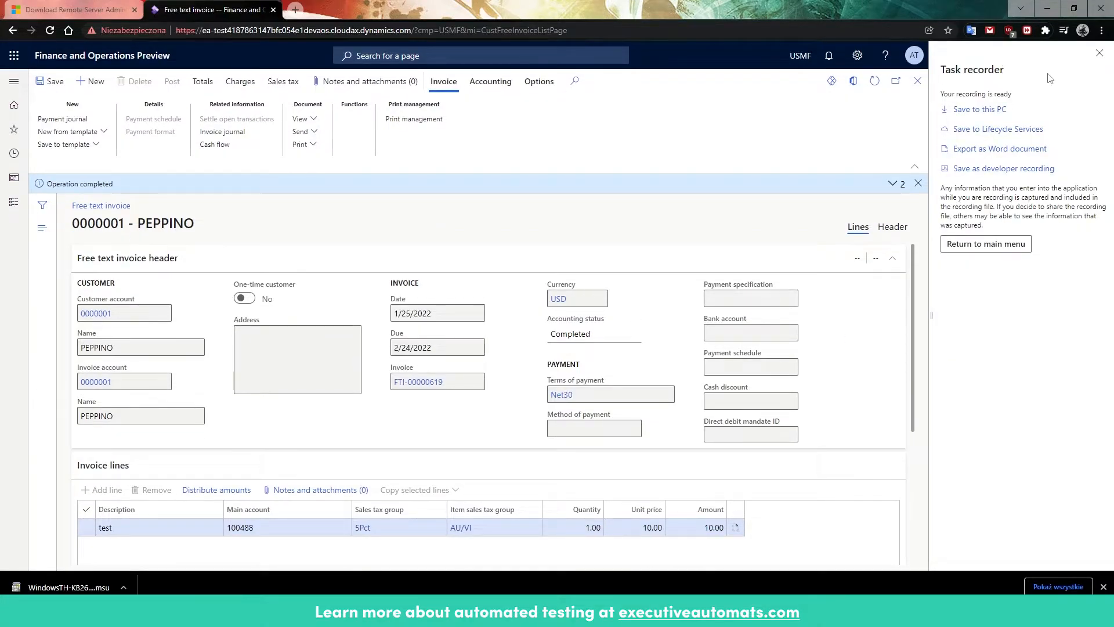
click(1026, 168)
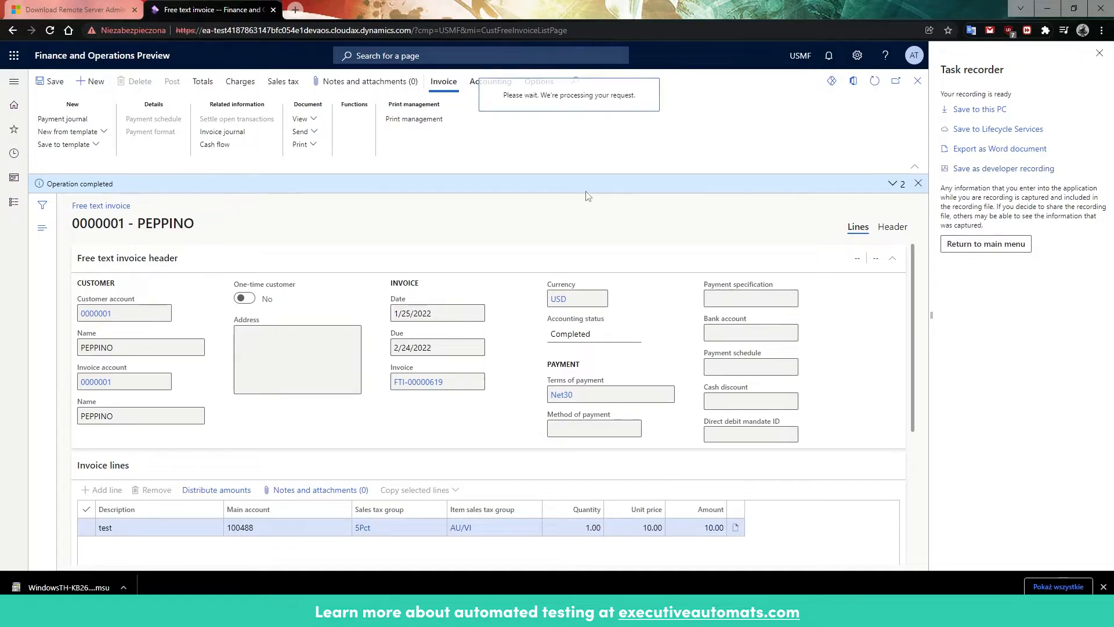
Step: Switch to the Regression Suite Automation Tool and create a test case named FreeText Invoice with freetext invoice.xml attached
mouse_move(496, 614)
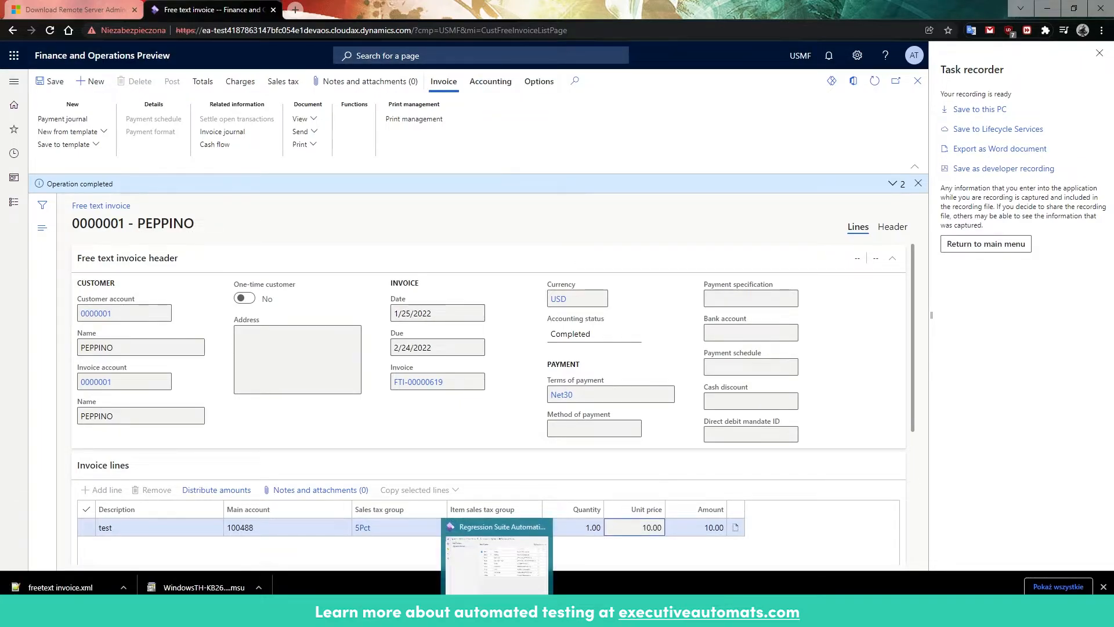
click(496, 560)
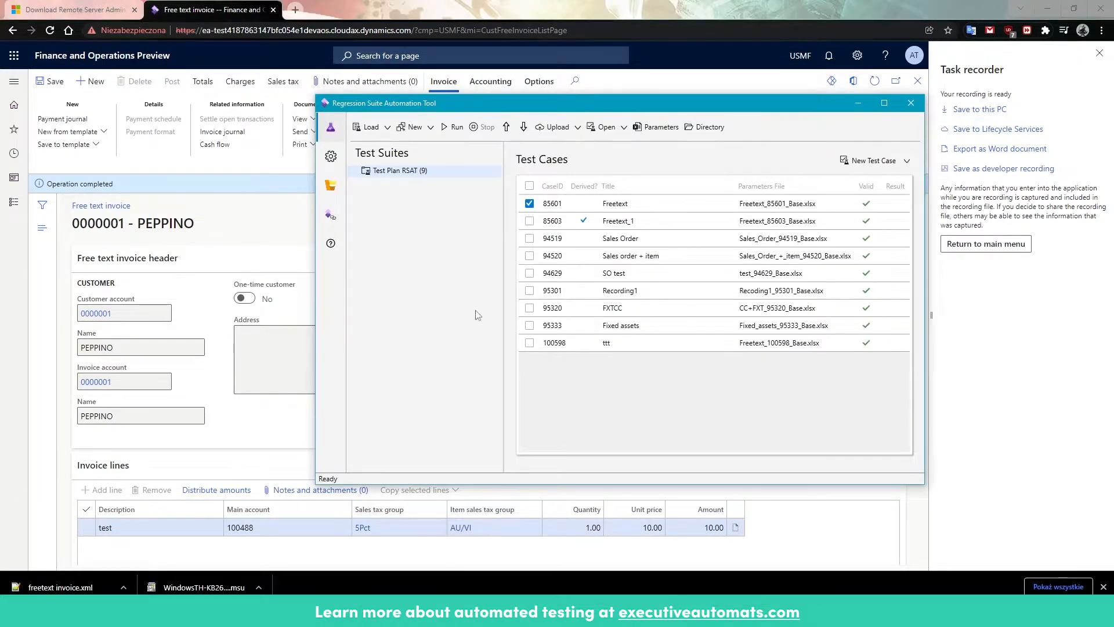
click(873, 161)
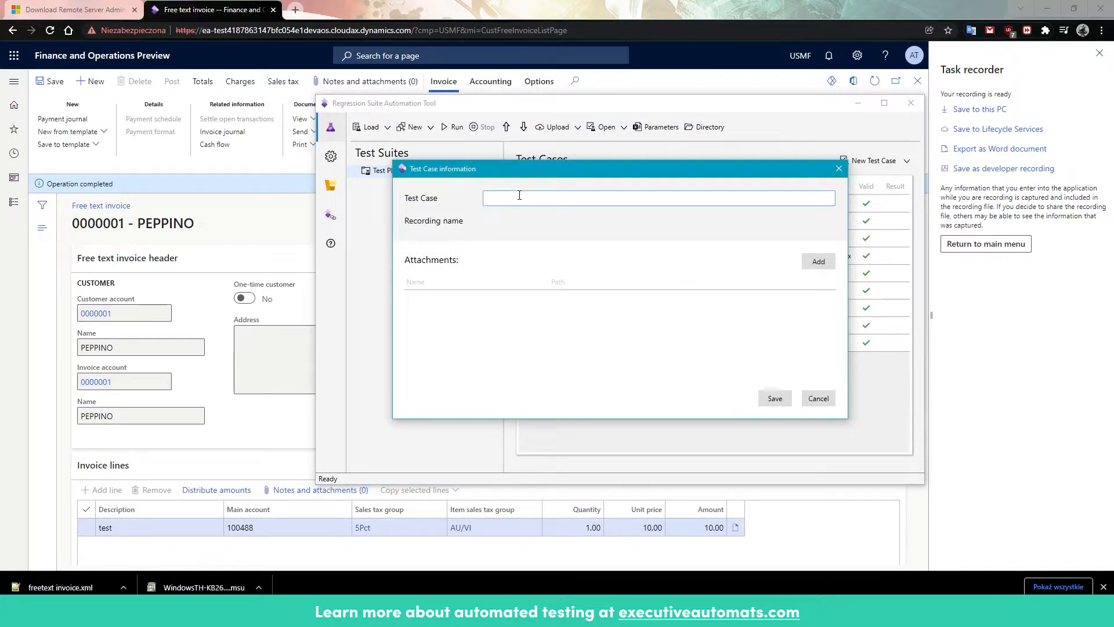
text(FreeText Invoice)
click(818, 262)
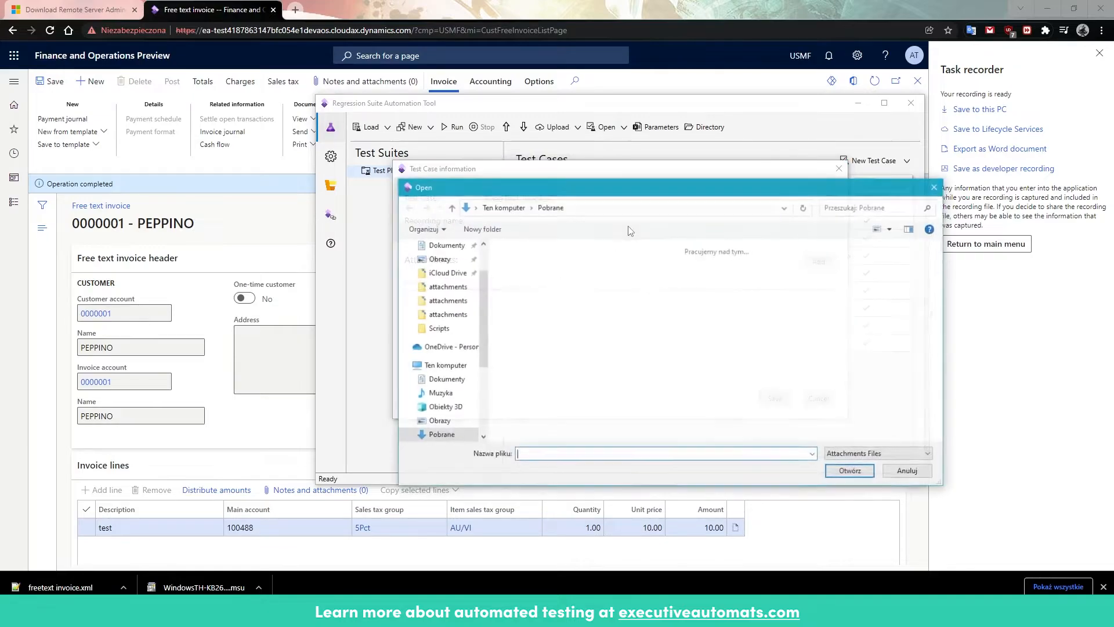
click(528, 291)
click(852, 472)
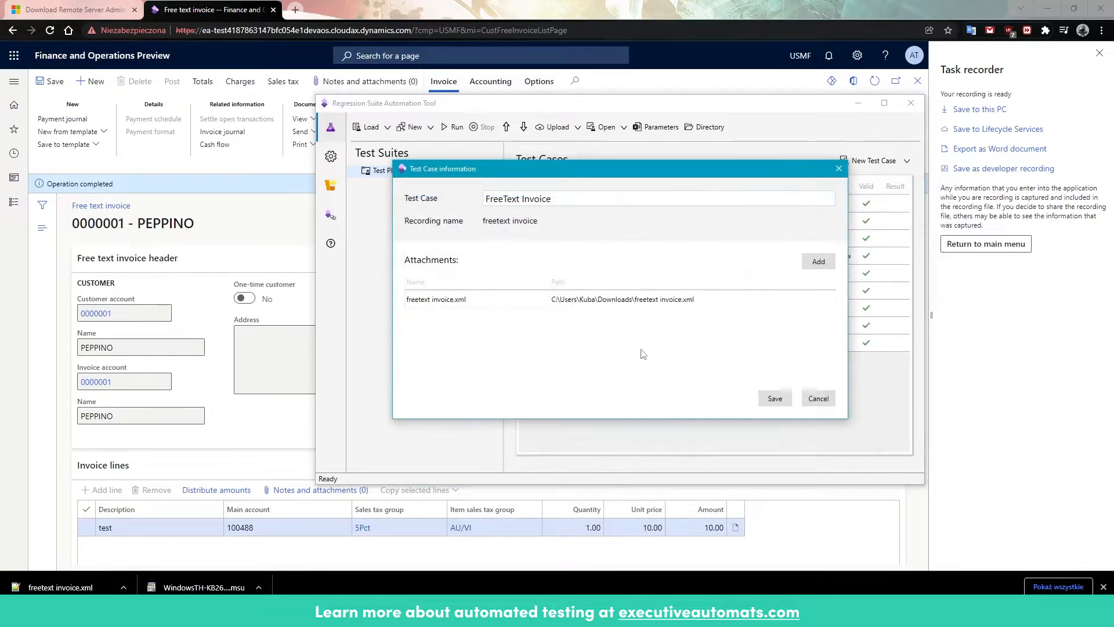
click(774, 398)
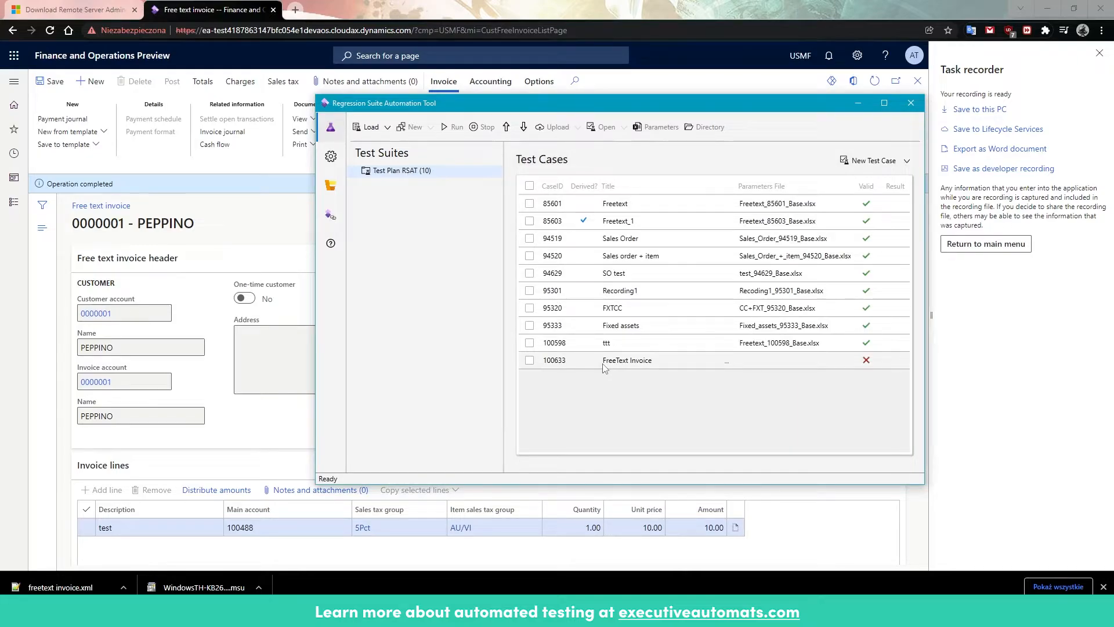
Step: Generate the test execution and parameter files for the new FreeText Invoice test case
click(529, 360)
click(430, 127)
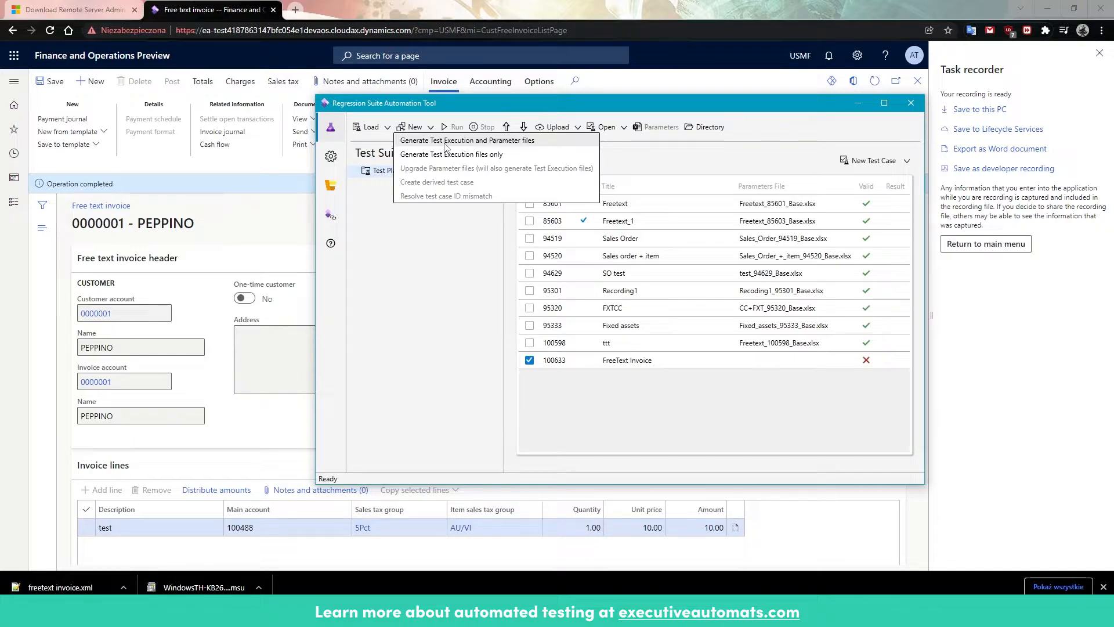
click(445, 142)
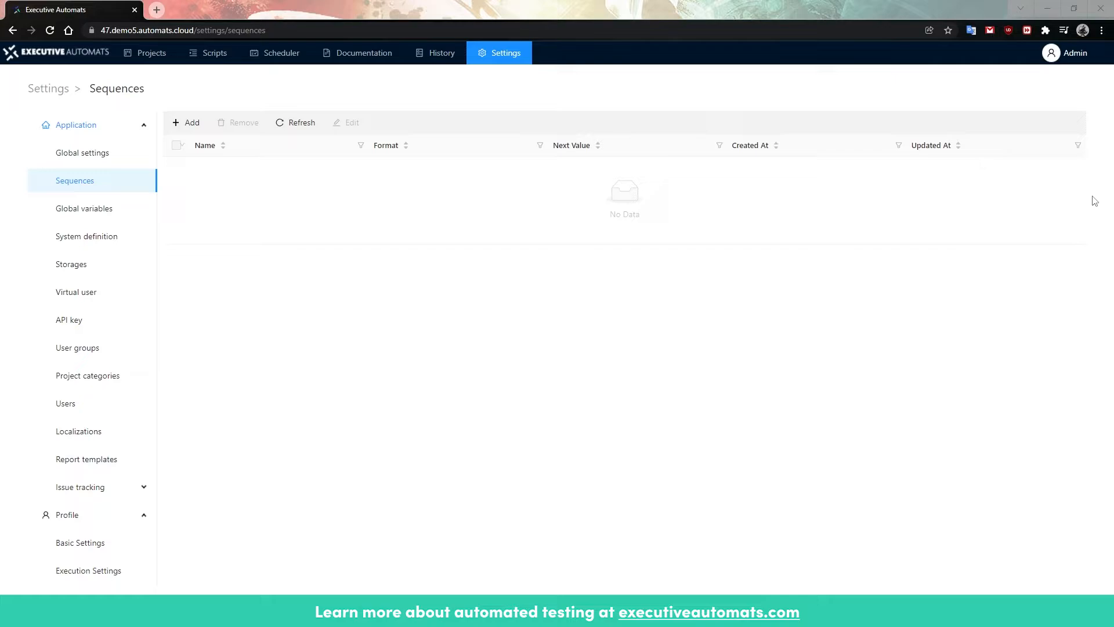
Step: In Executive Automats, review the application's users, the details of the DFO system definition, and the virtual users
click(296, 28)
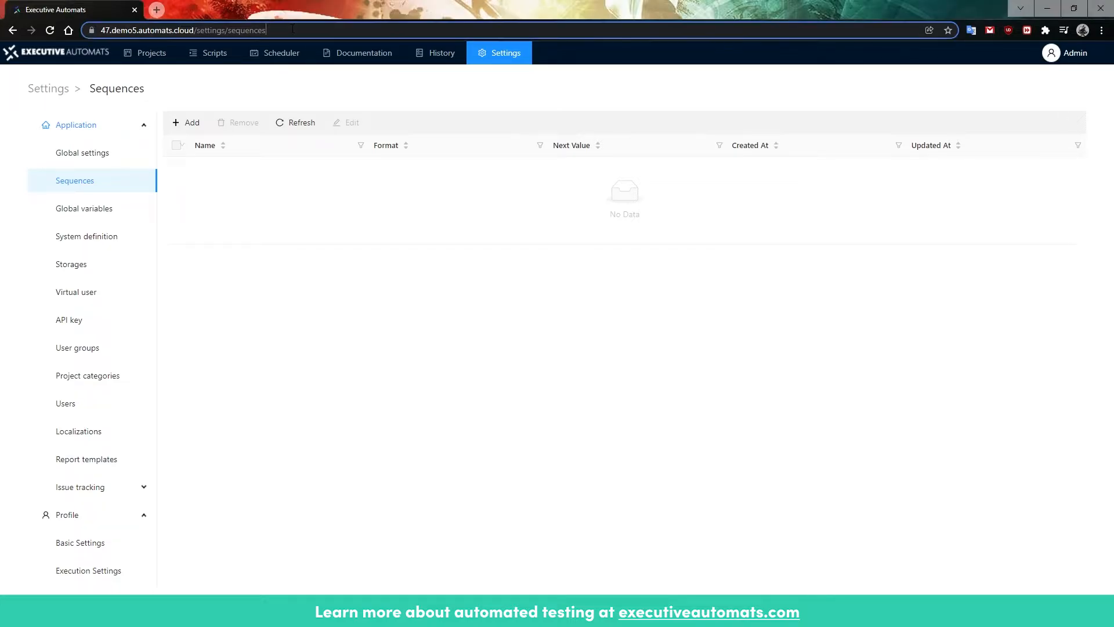
click(389, 296)
click(129, 403)
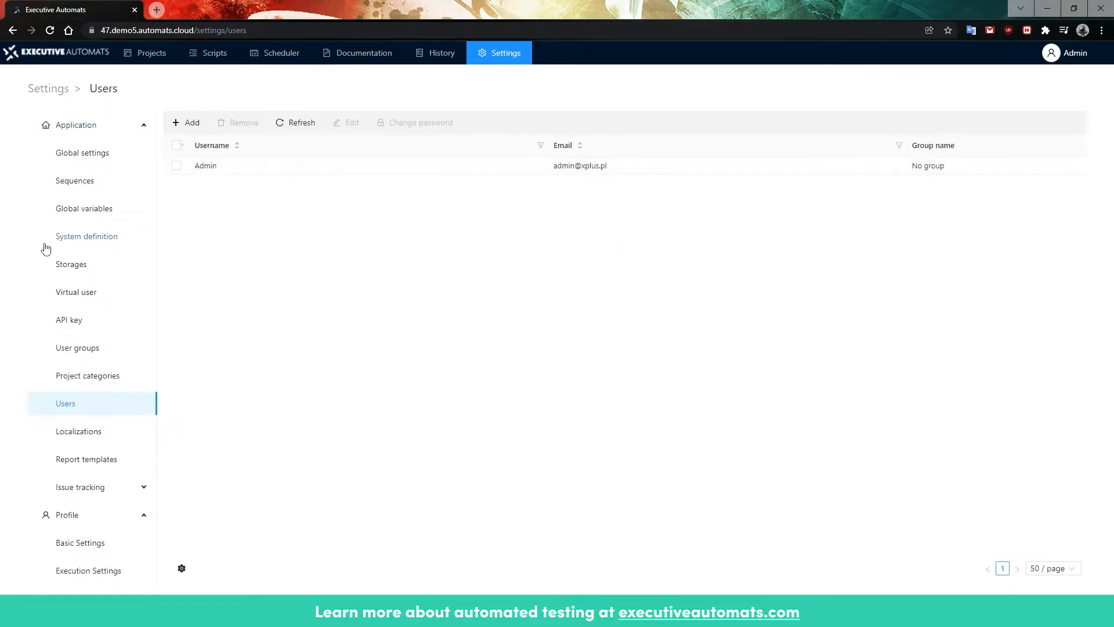
click(79, 238)
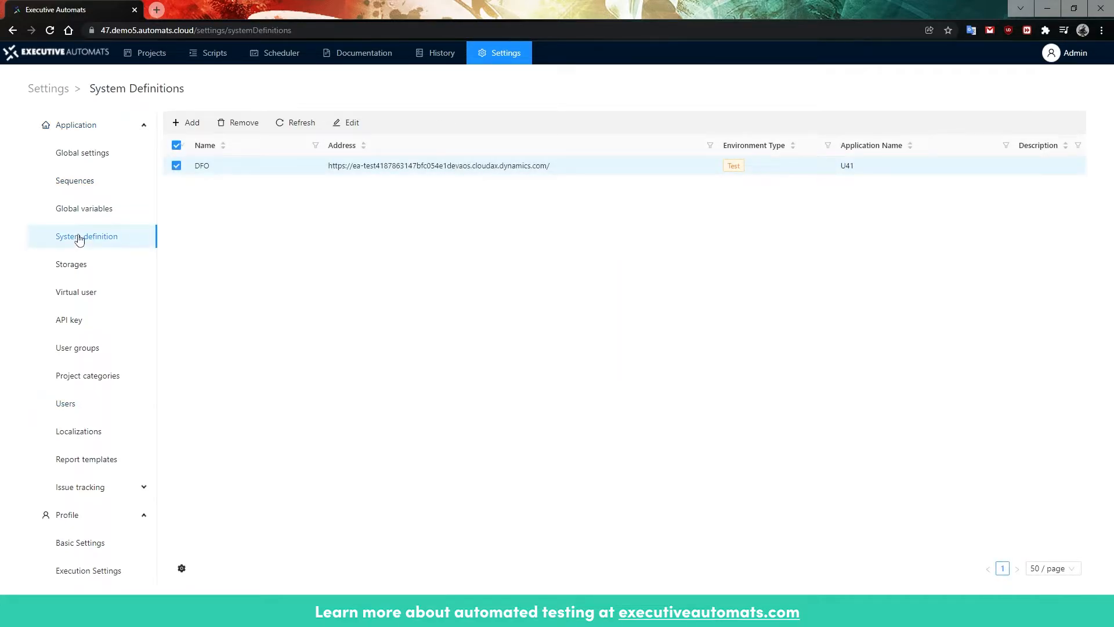
click(357, 128)
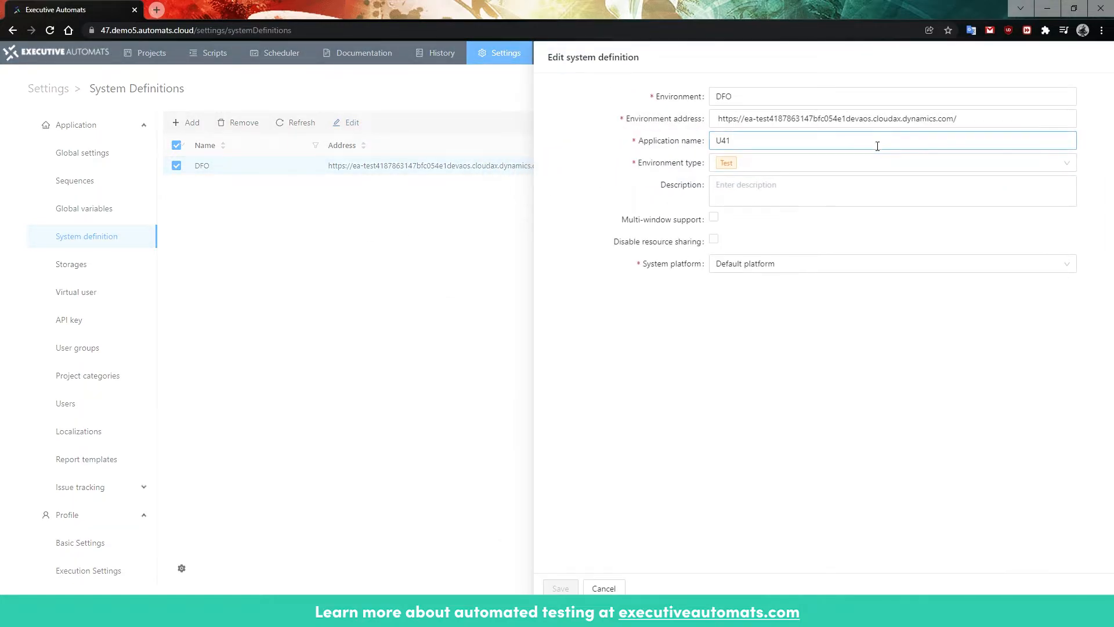
click(1007, 111)
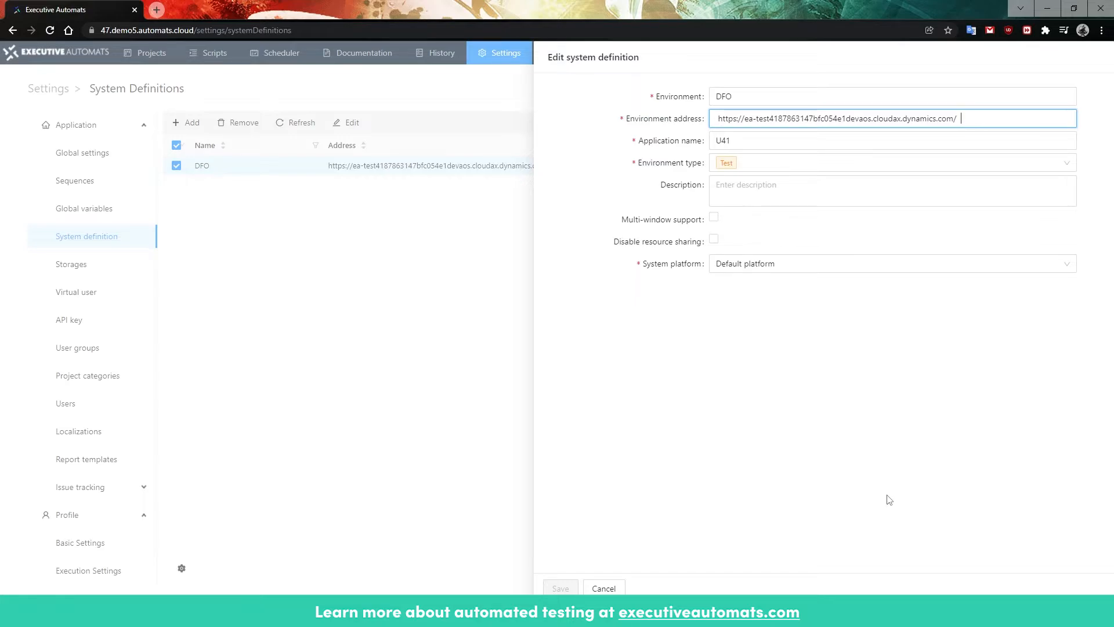
click(604, 589)
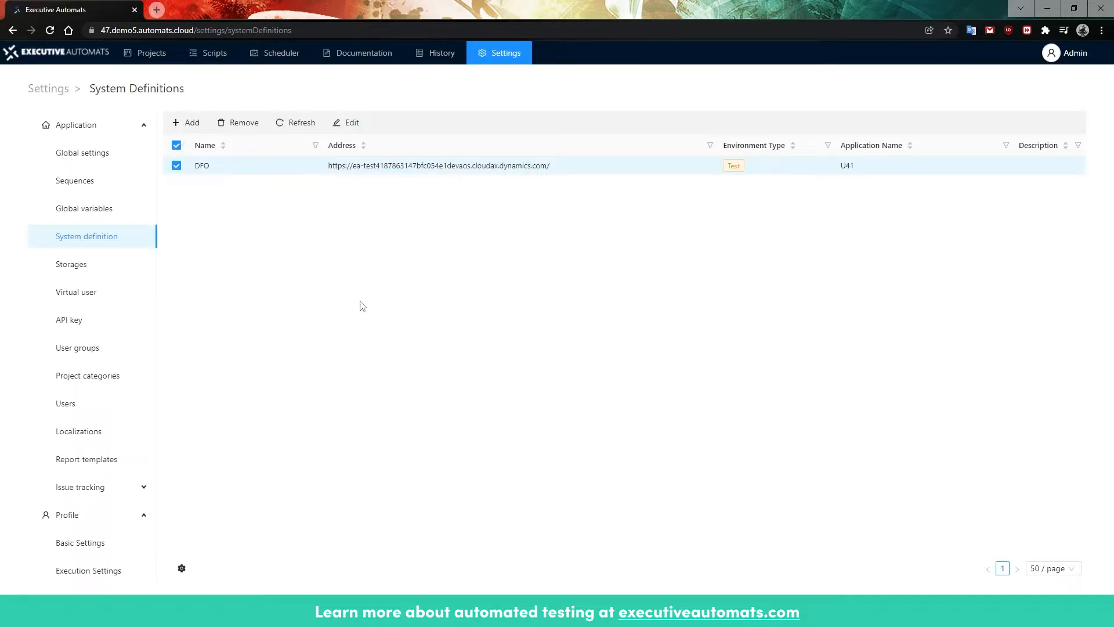
click(96, 297)
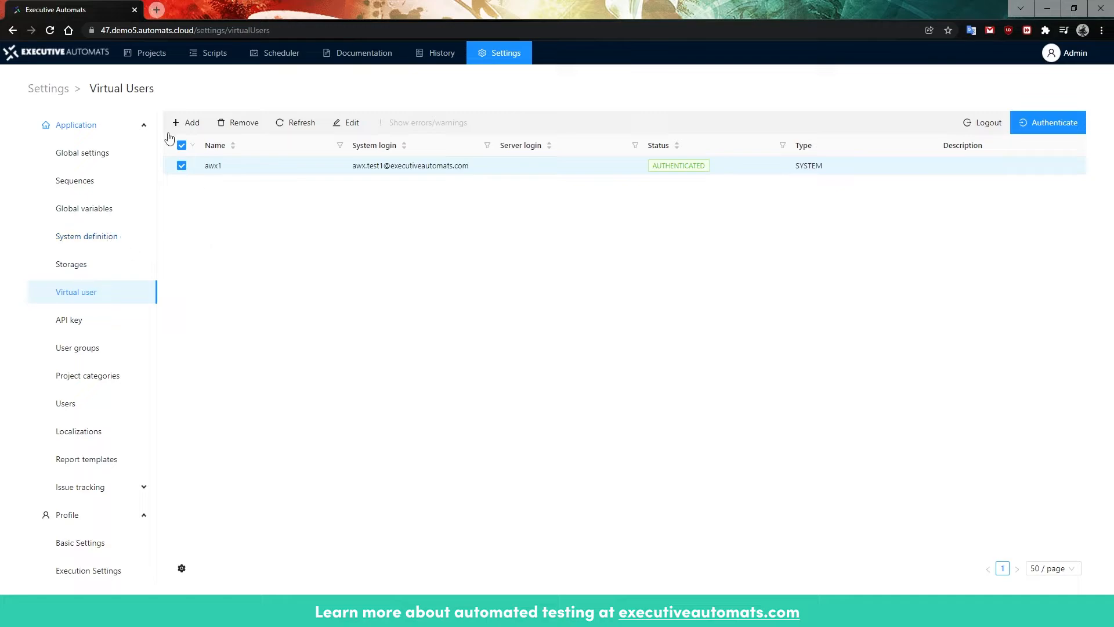
Step: Create a new project named Test Project
click(154, 67)
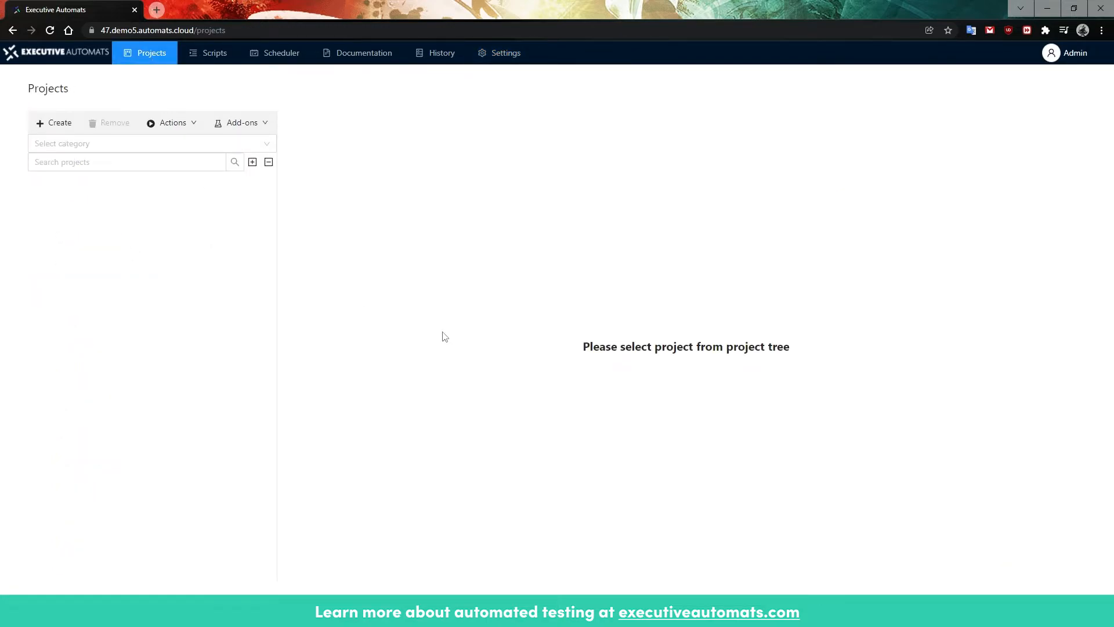
click(58, 123)
text(Test Project)
click(170, 185)
Step: Add two subprojects named AP and AR under Test Project and expand the project tree
click(57, 186)
click(55, 124)
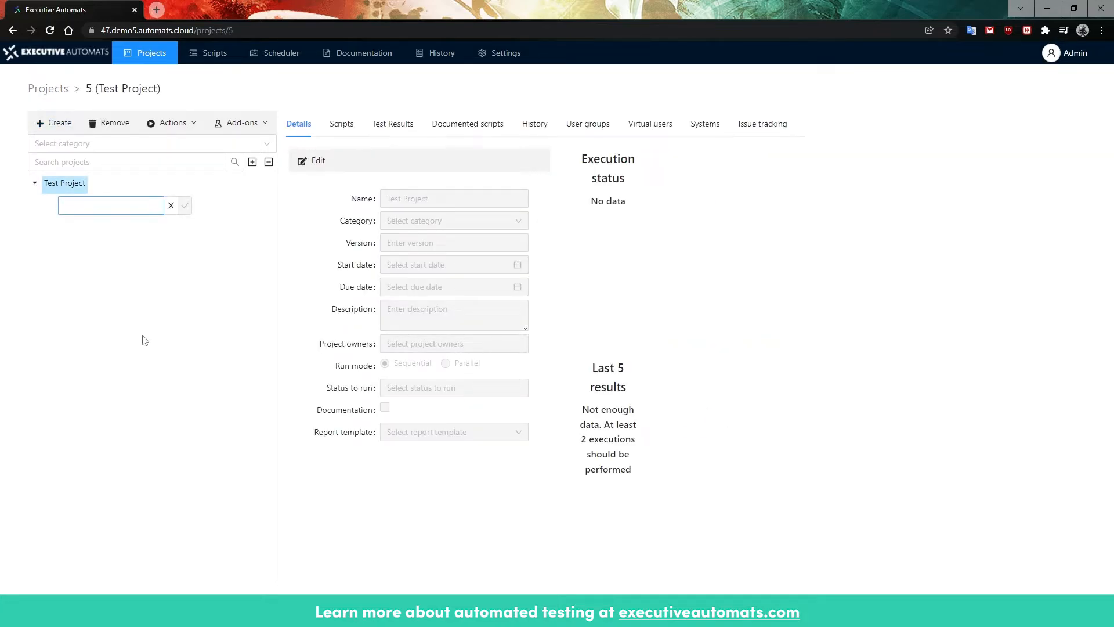
text(AP)
click(184, 206)
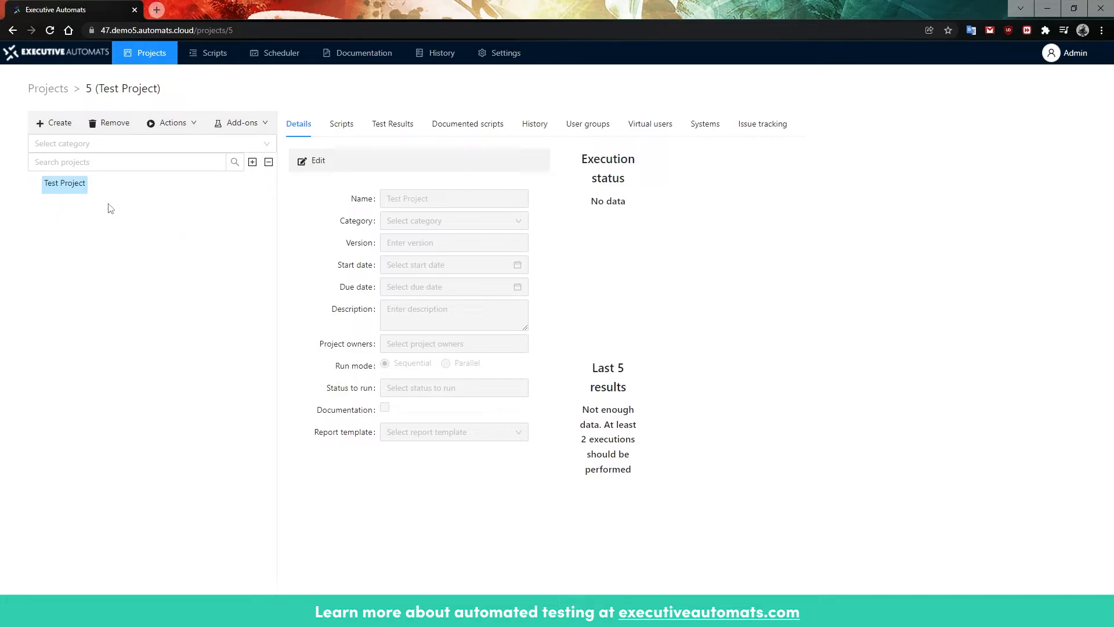
click(57, 123)
text(AR)
click(185, 225)
click(35, 184)
click(172, 124)
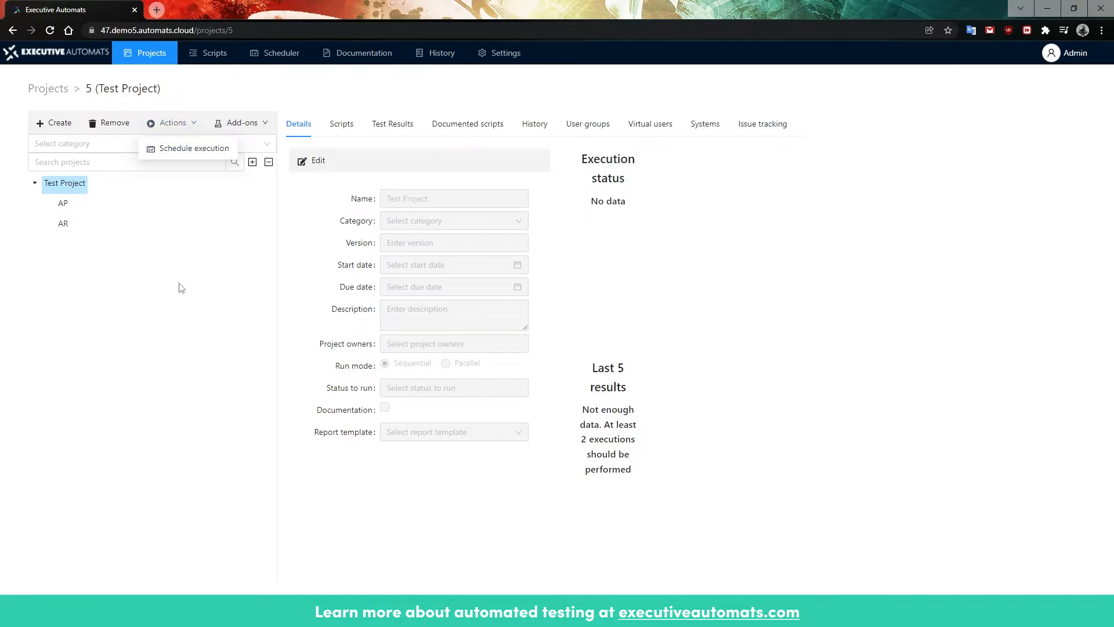
click(64, 224)
click(173, 123)
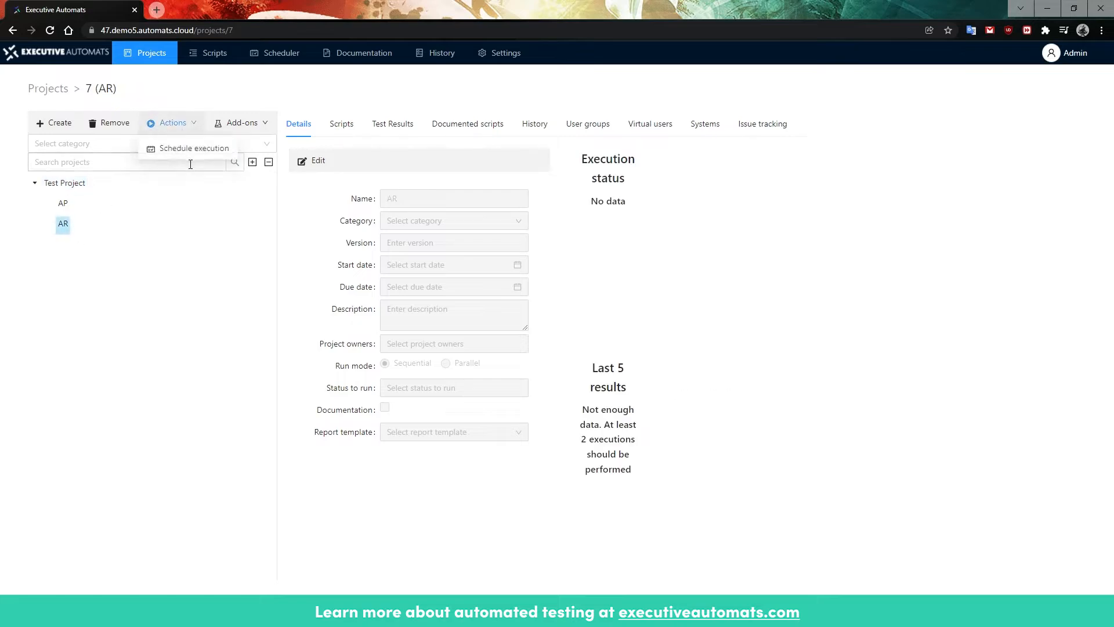
click(65, 183)
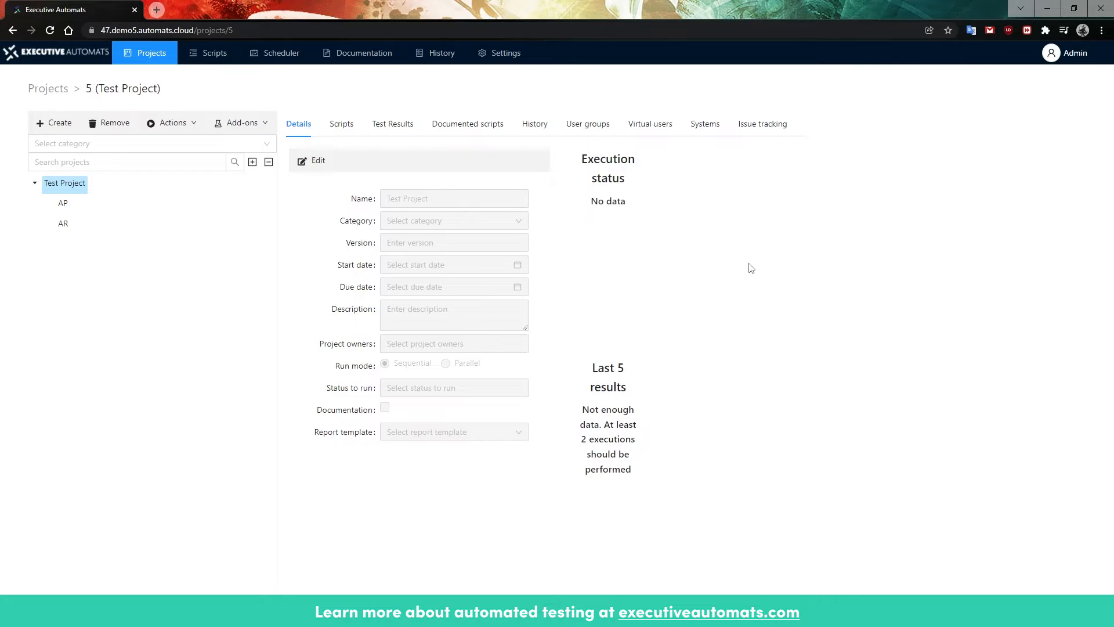
Step: Assign the DFO system to Test Project and save the selection
click(705, 124)
click(316, 160)
click(306, 244)
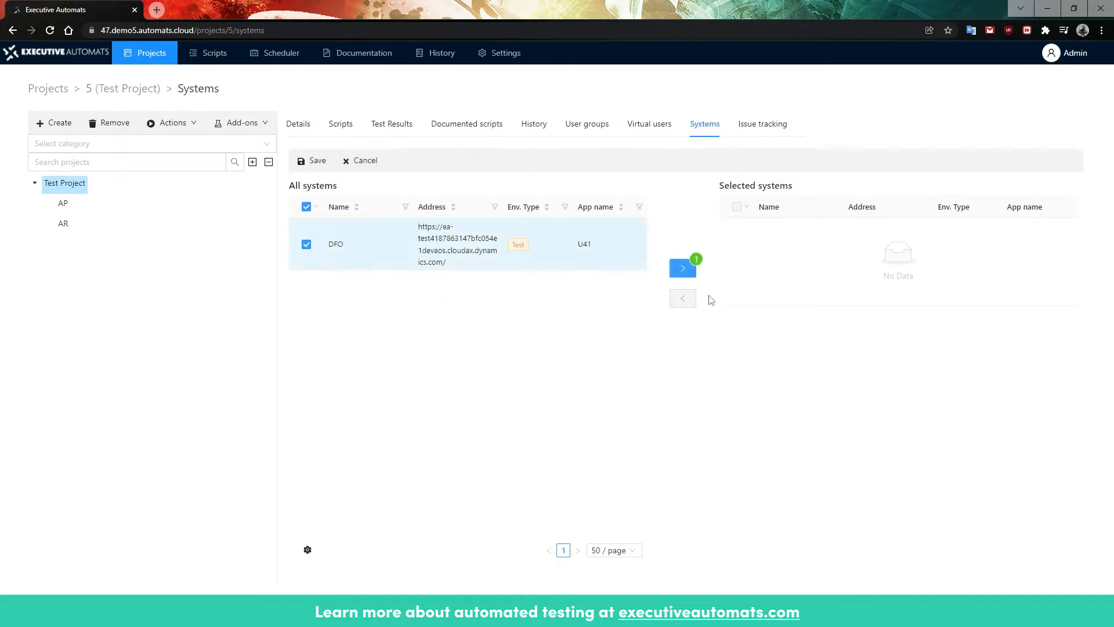
click(683, 268)
click(316, 161)
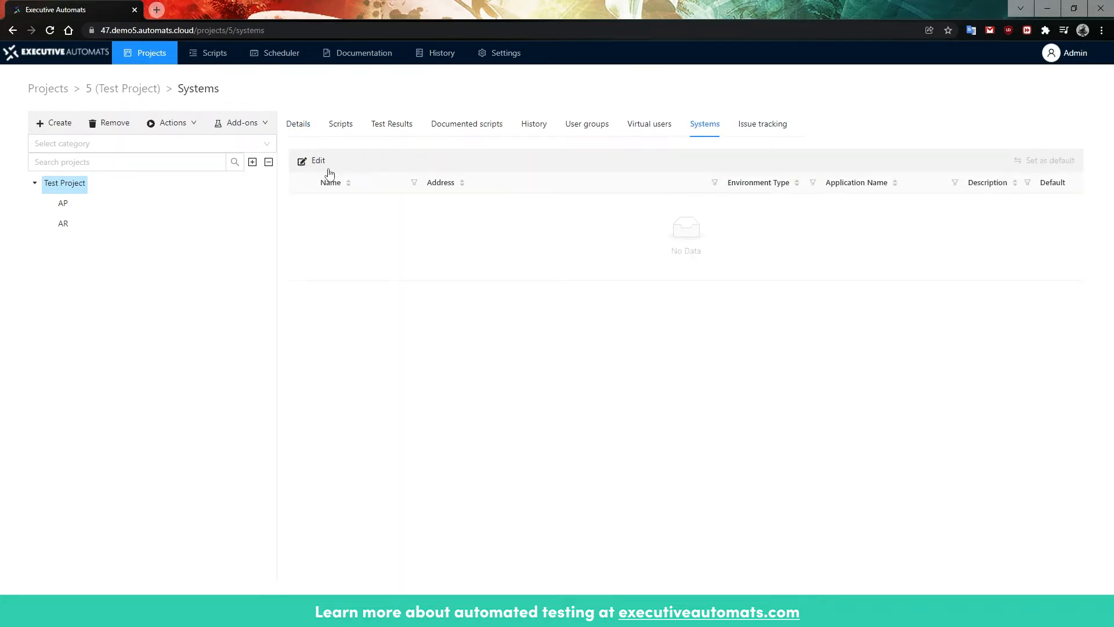
Step: Assign the virtual user awx1 to Test Project and save the selection
click(647, 125)
click(317, 161)
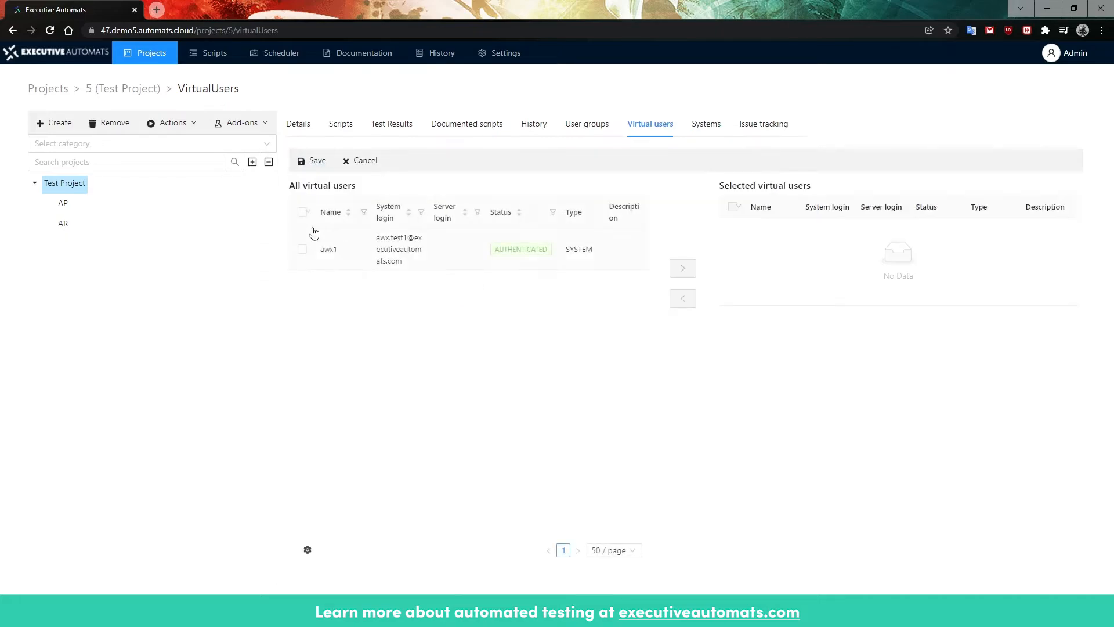
click(303, 250)
click(683, 268)
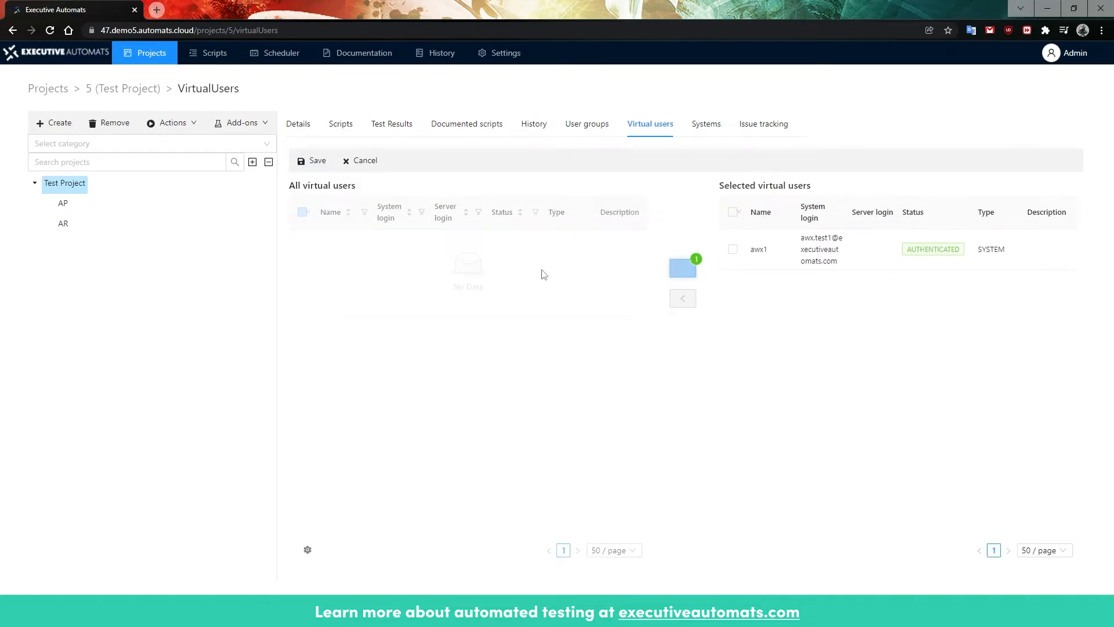
click(318, 162)
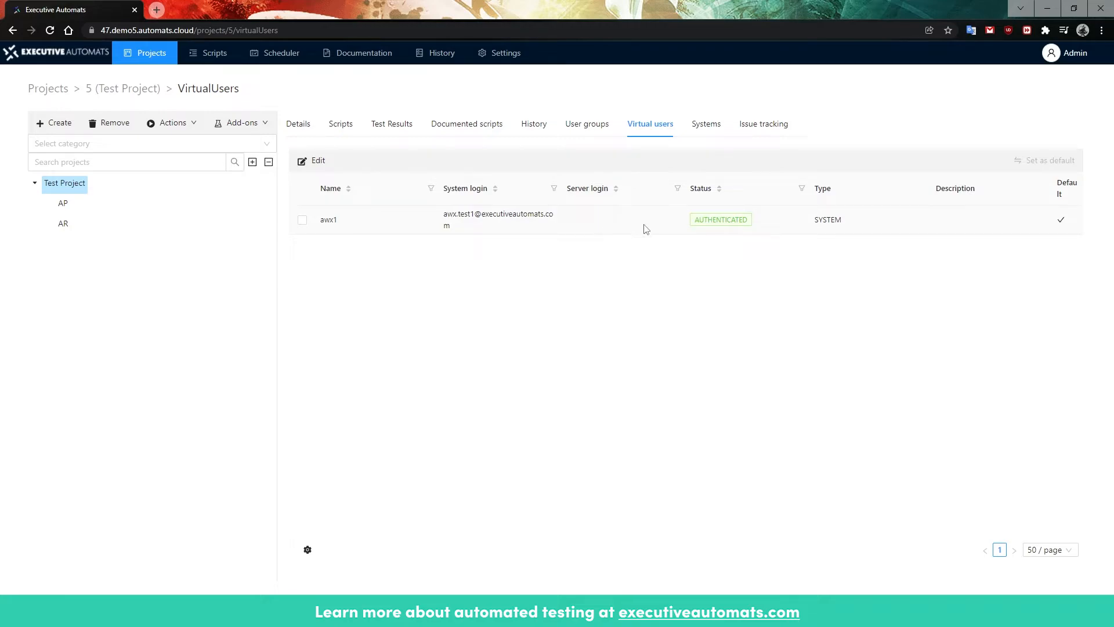
Step: Create a script named FreeText Invoice in Test Project, using the project's default environment and default virtual user
click(340, 125)
click(316, 161)
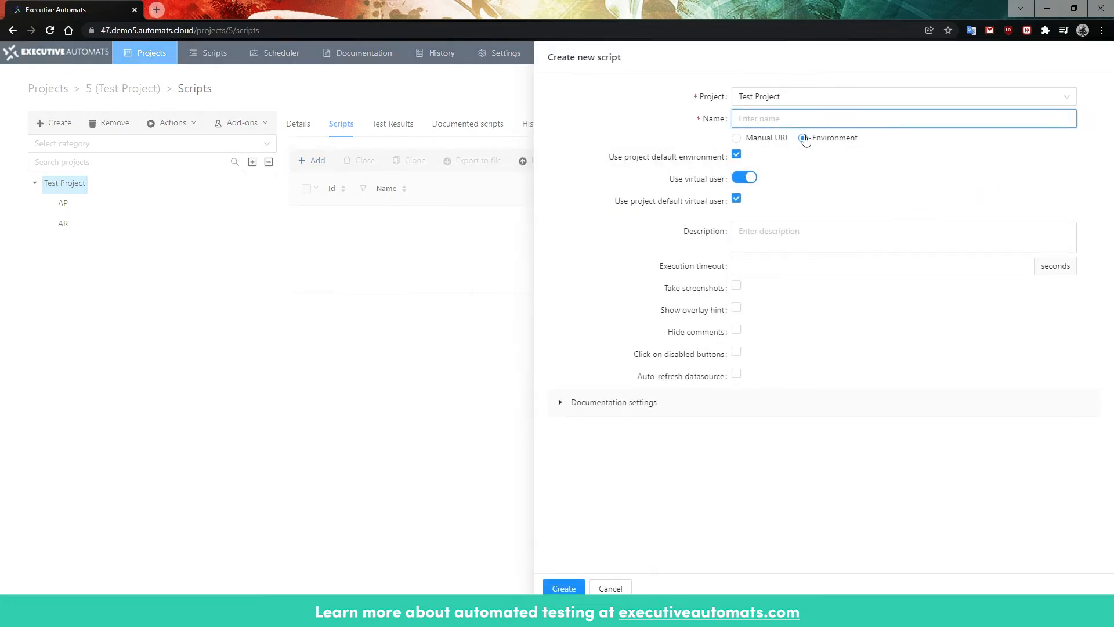
text(FreeText Invoice)
click(566, 588)
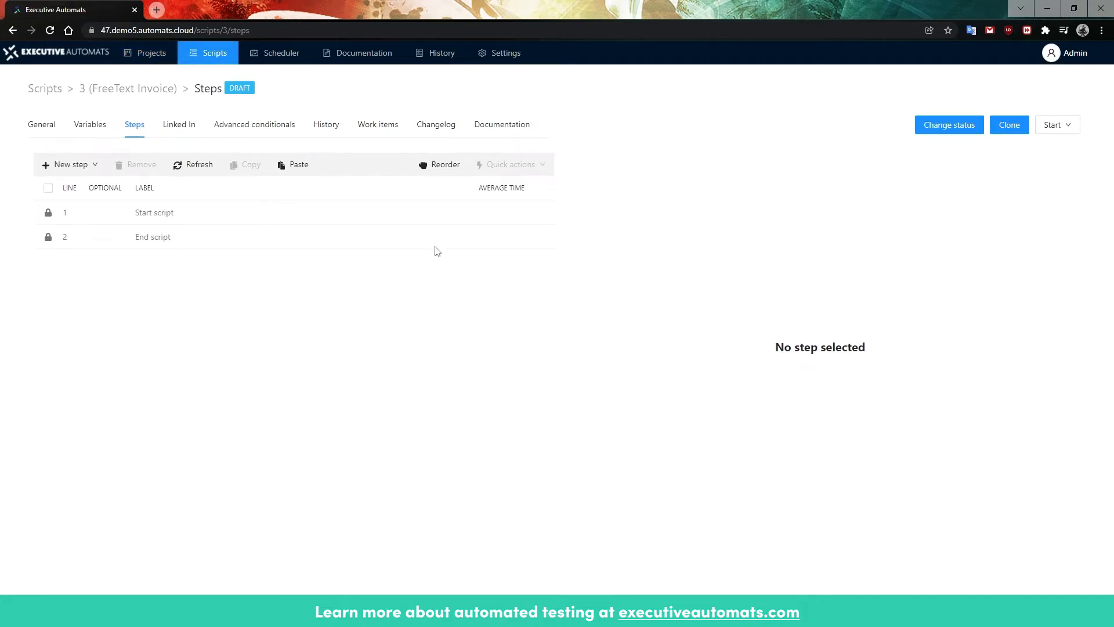
Step: Open the FreeText Invoice script in the recorder and start recording its steps
click(1059, 128)
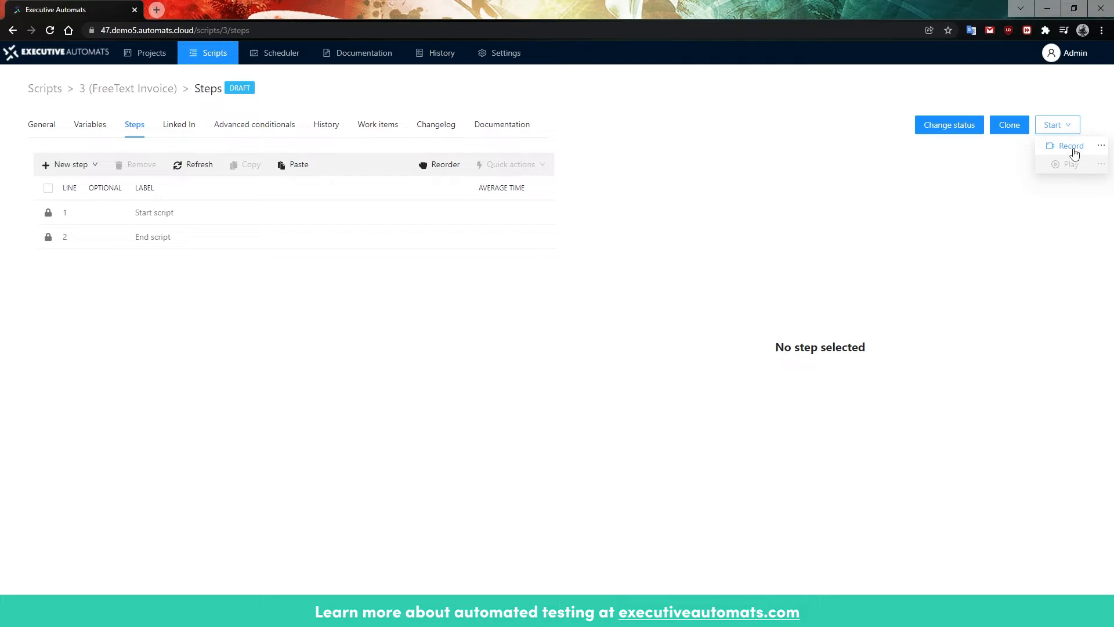
click(1071, 147)
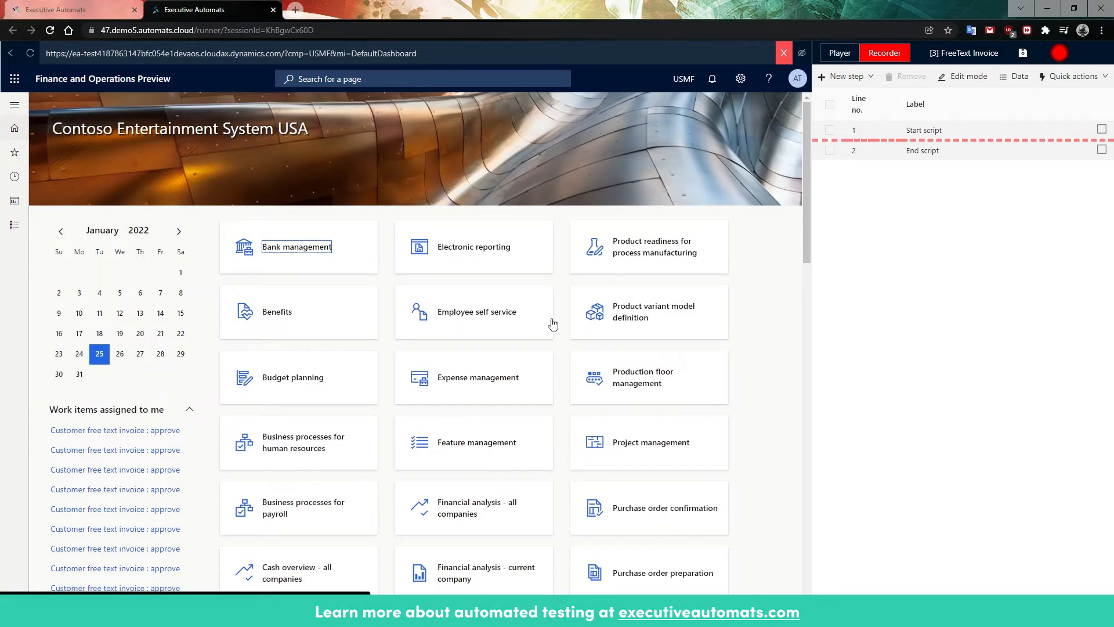
click(1061, 53)
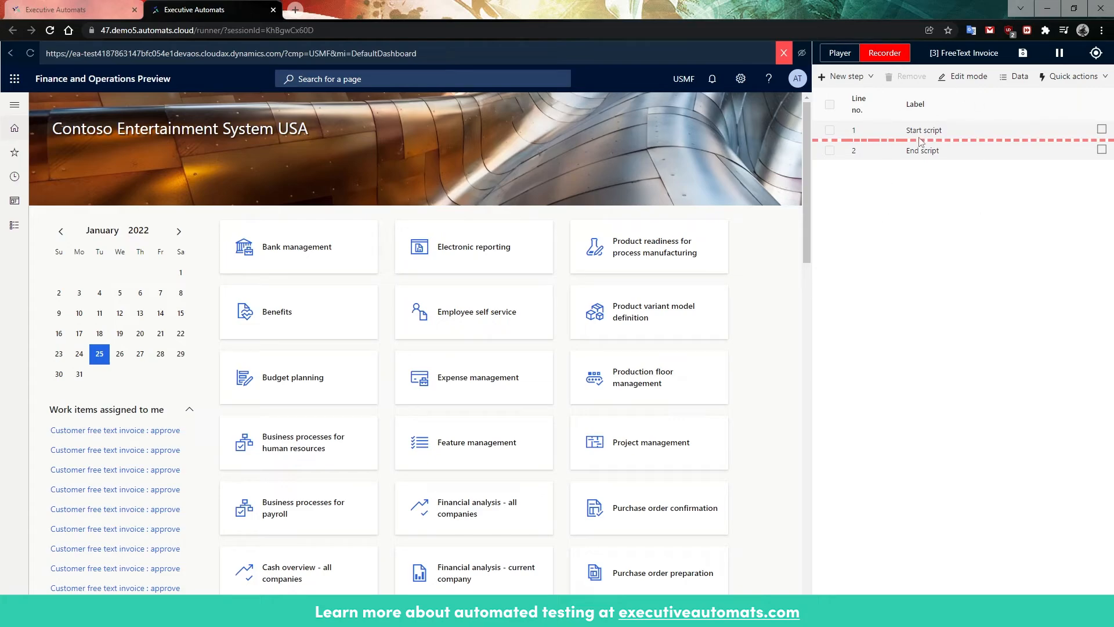
Step: Create a new free text invoice from the Accounts receivable module's All free text invoices list and choose its customer account
click(15, 228)
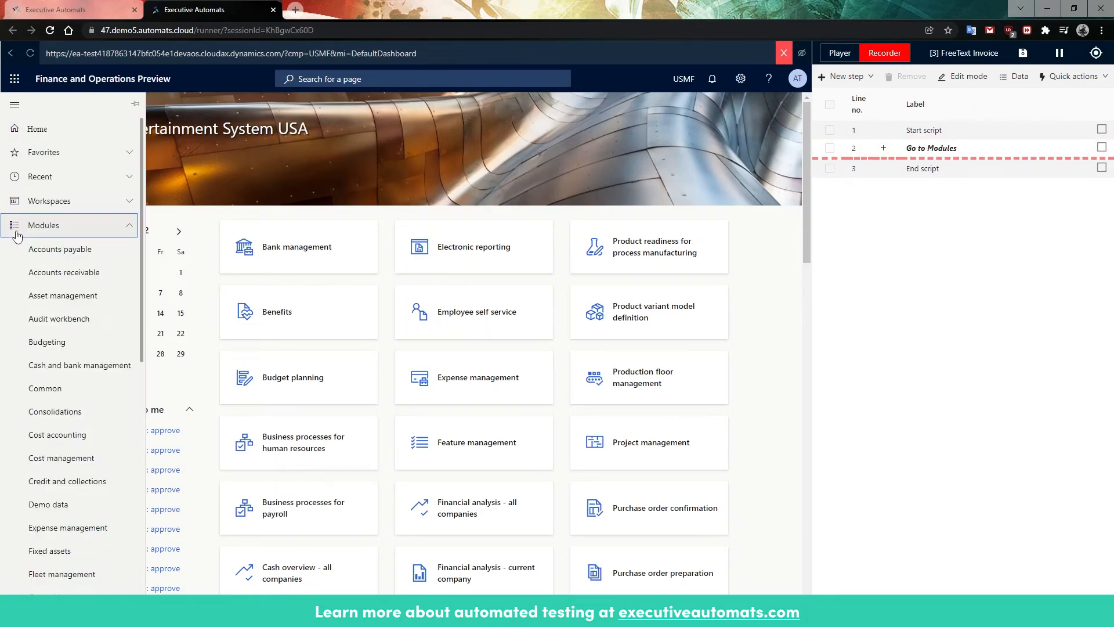
click(69, 278)
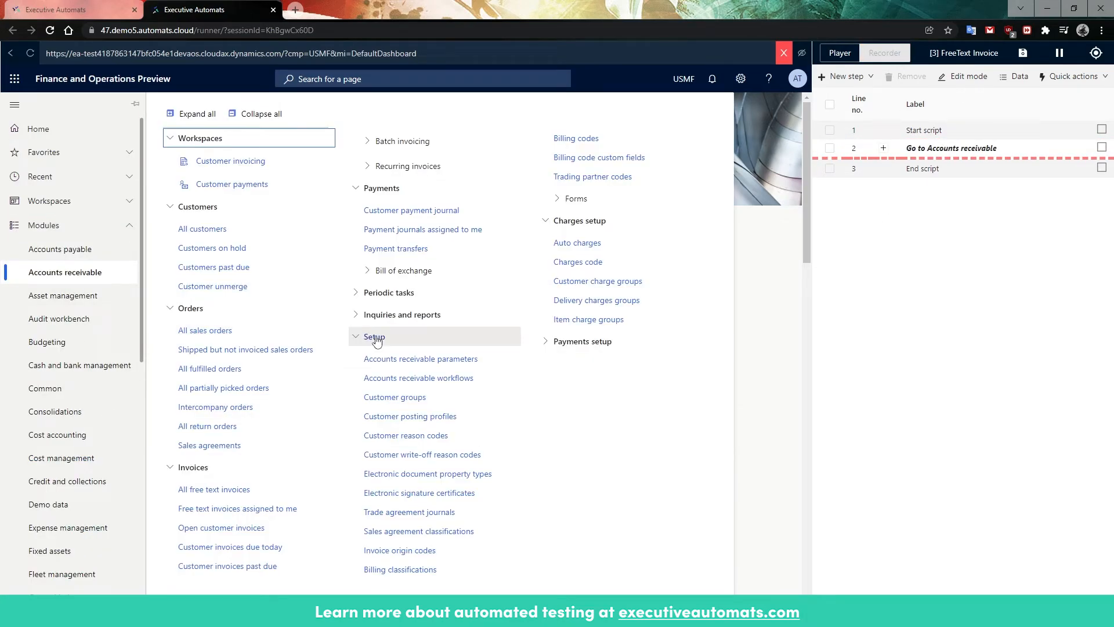
click(243, 489)
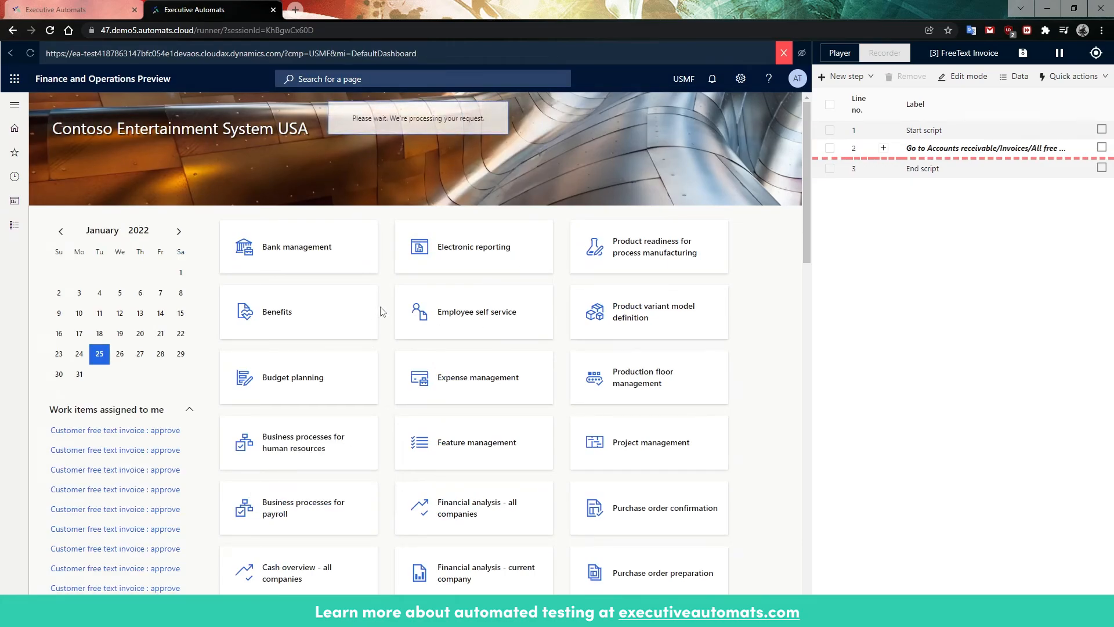
click(91, 106)
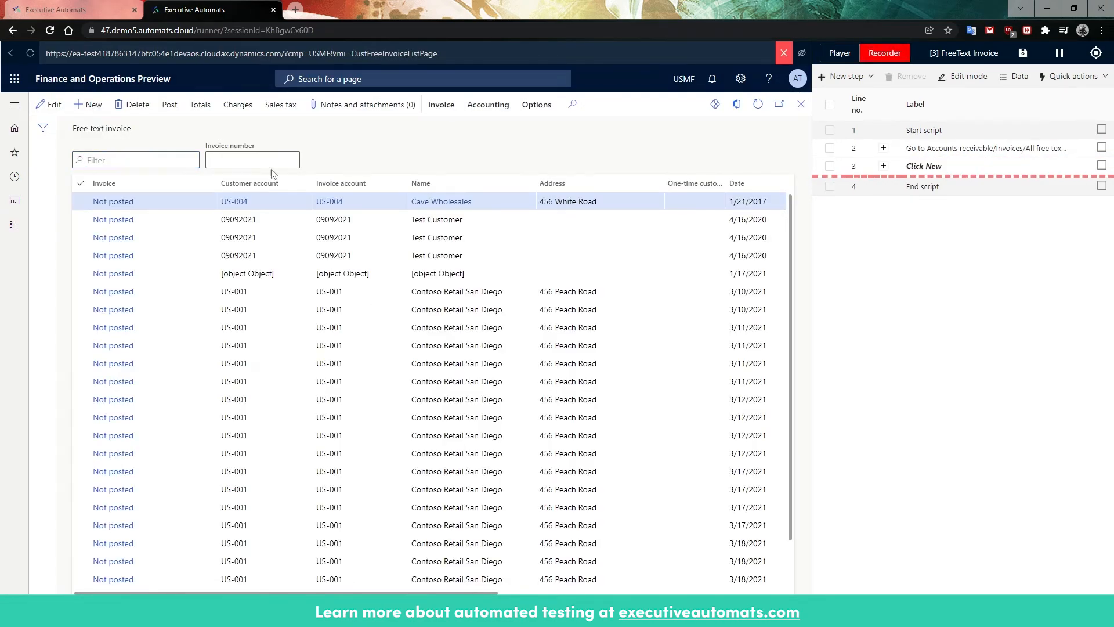
click(165, 237)
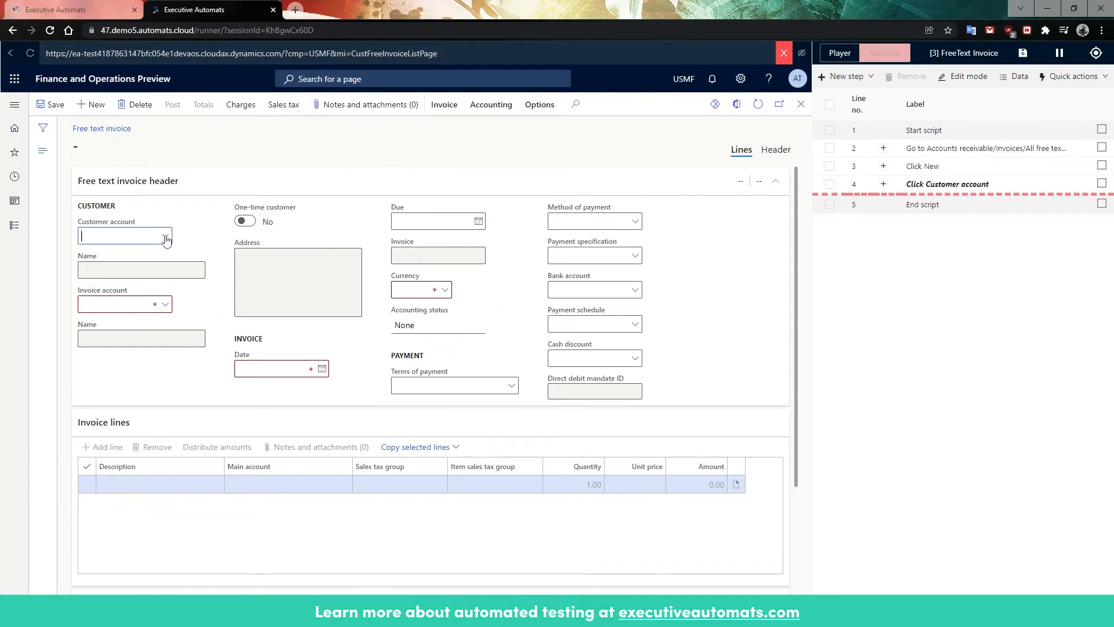
click(105, 269)
Step: Fill in the invoice line with description test, a main account from the lookup, sales tax group 5Pct and unit price 10
click(165, 484)
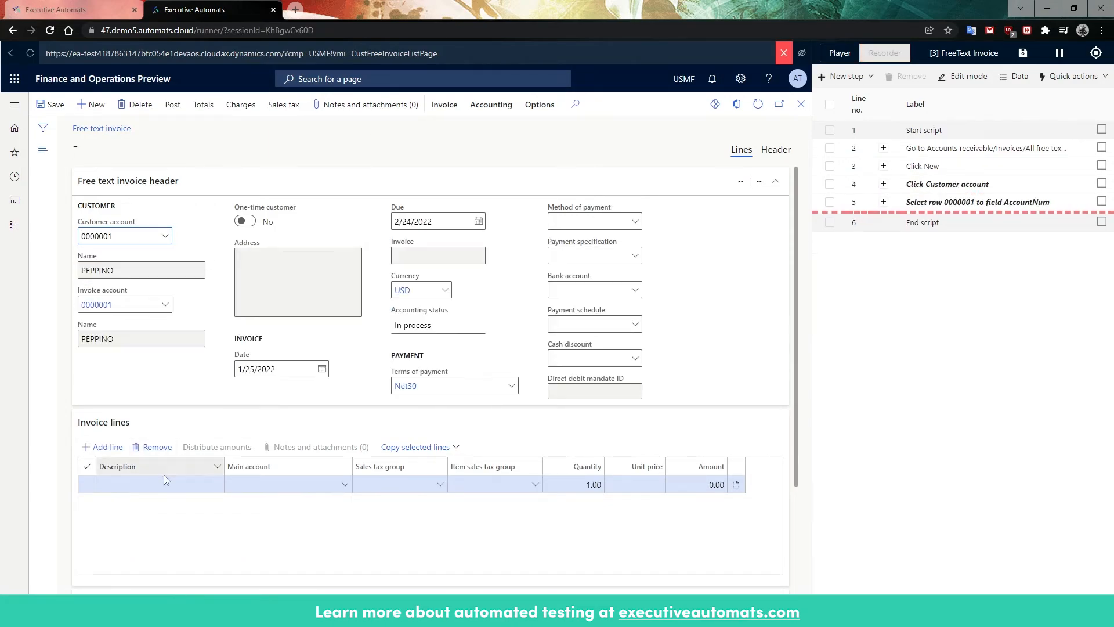
text(test)
click(345, 489)
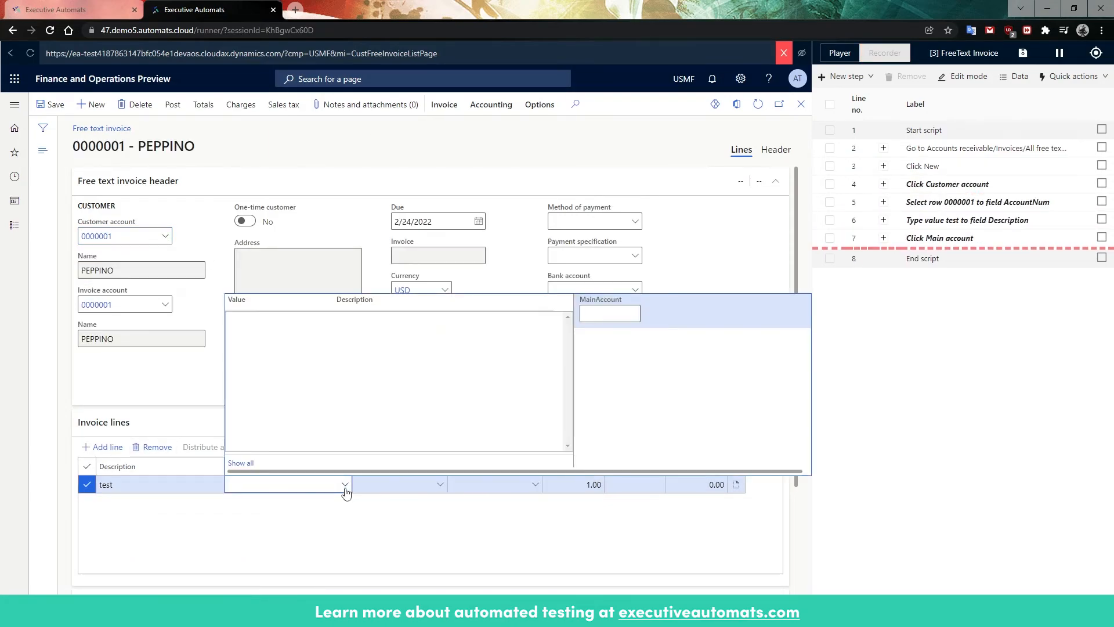
click(282, 374)
click(440, 485)
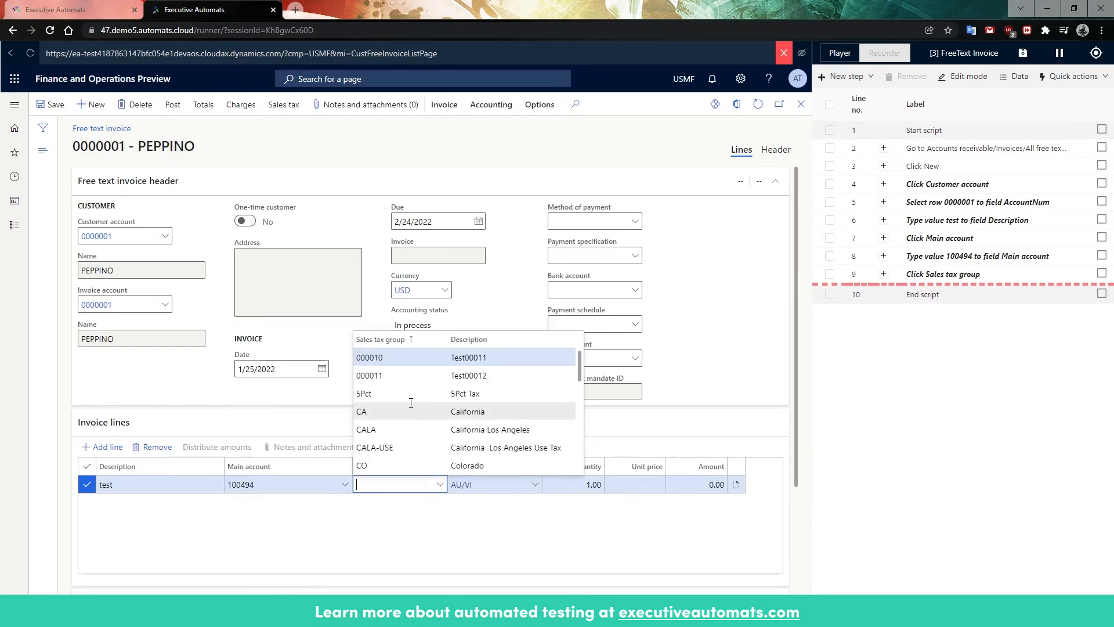
click(406, 400)
click(630, 485)
text(10)
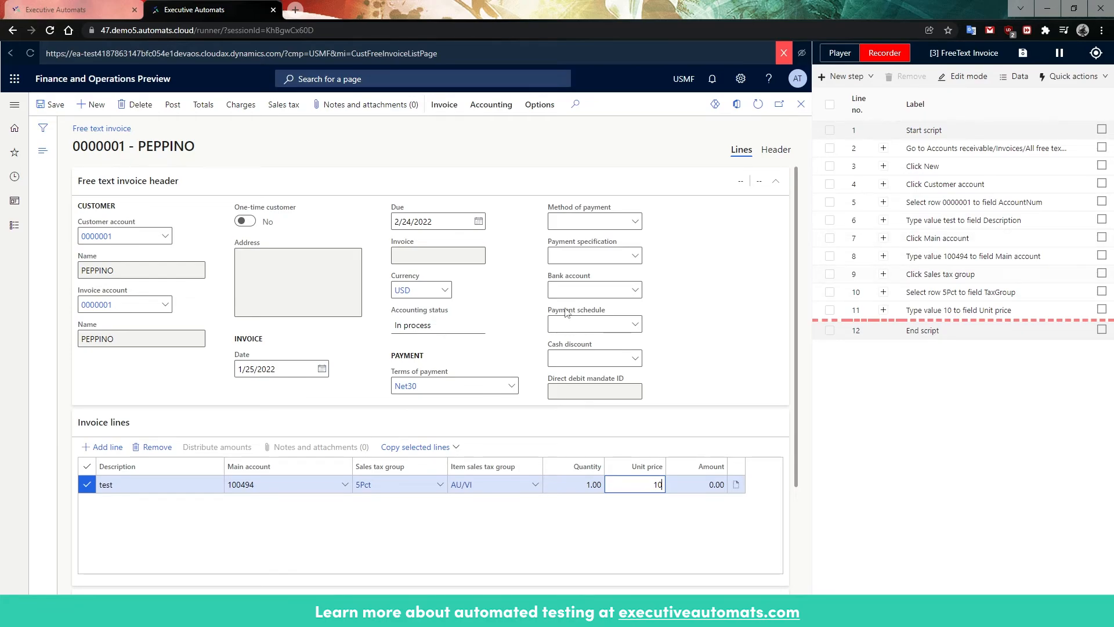
click(629, 290)
click(637, 290)
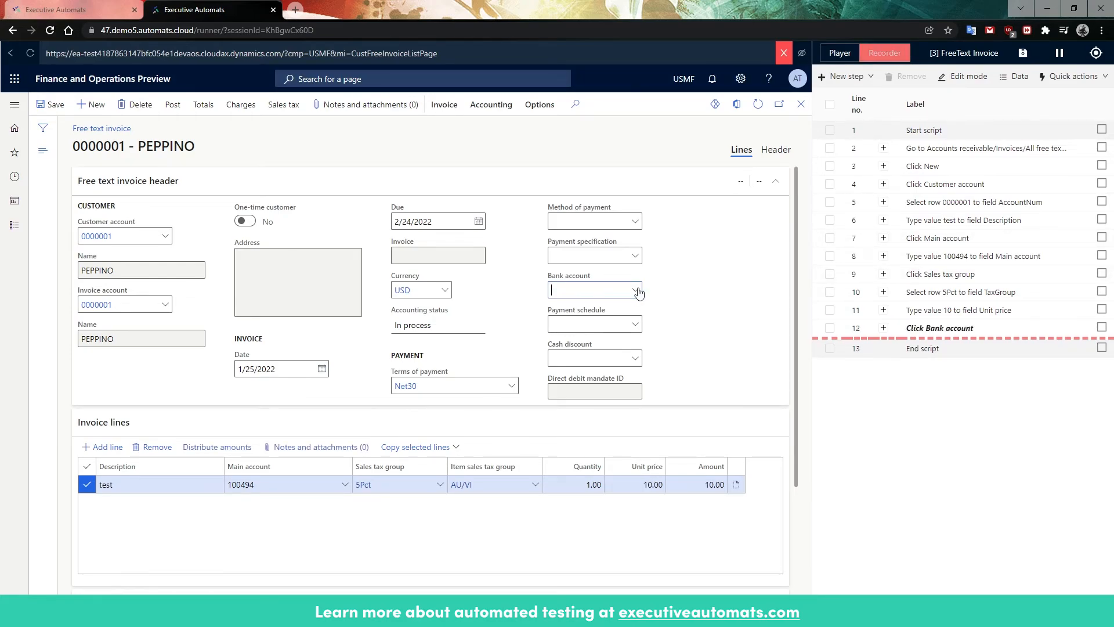
click(734, 421)
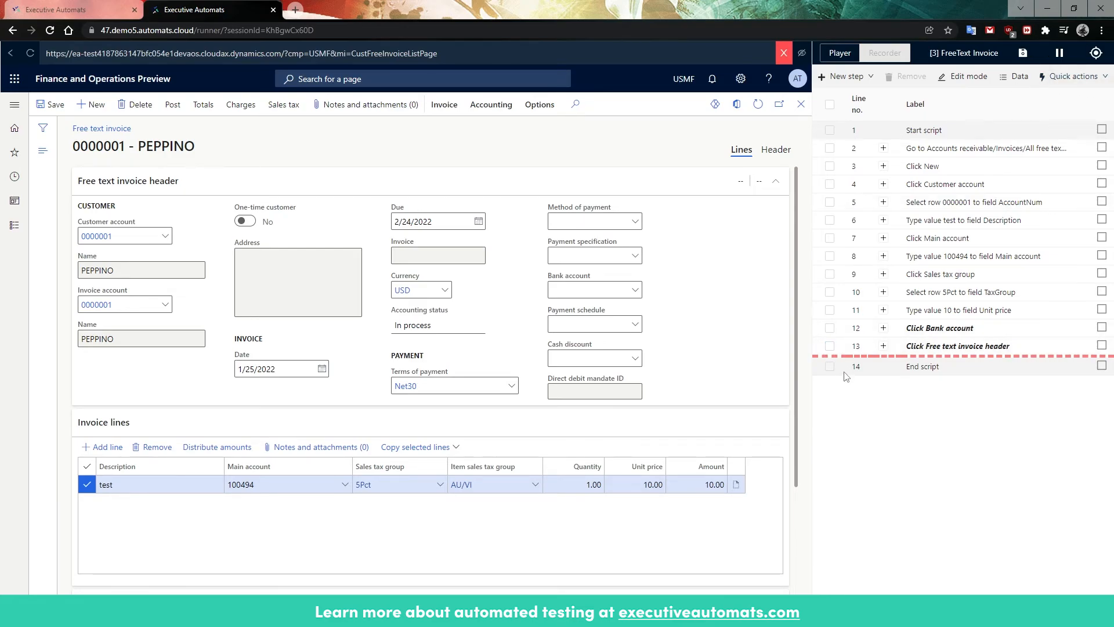
Step: Delete the recorded steps Click Bank account and Click Free text invoice header from the script
click(830, 329)
click(829, 347)
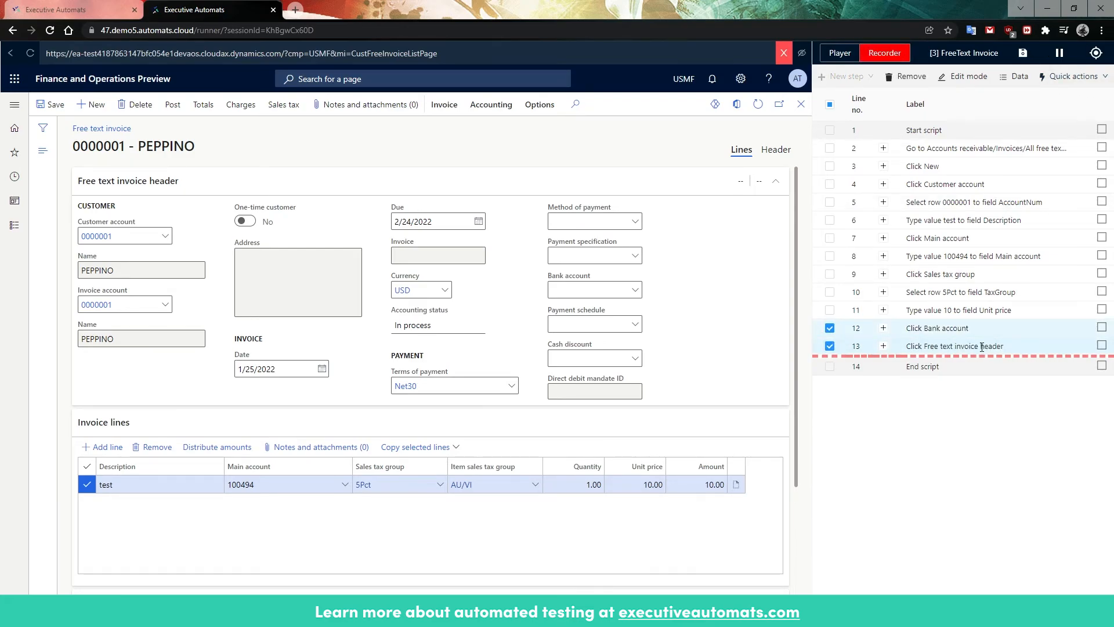
click(905, 76)
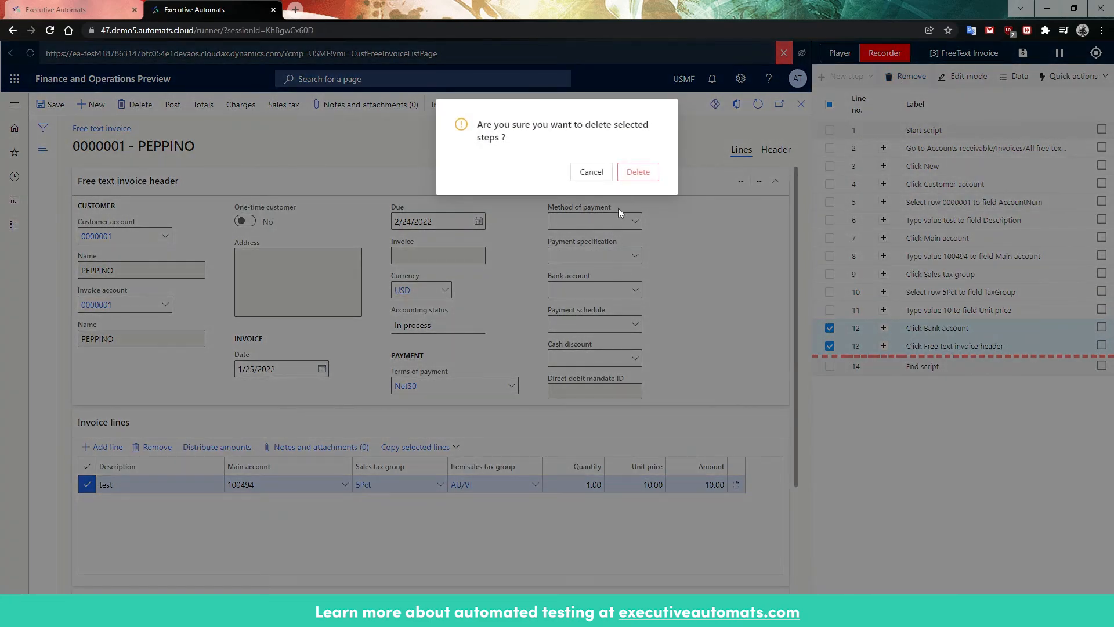
click(638, 172)
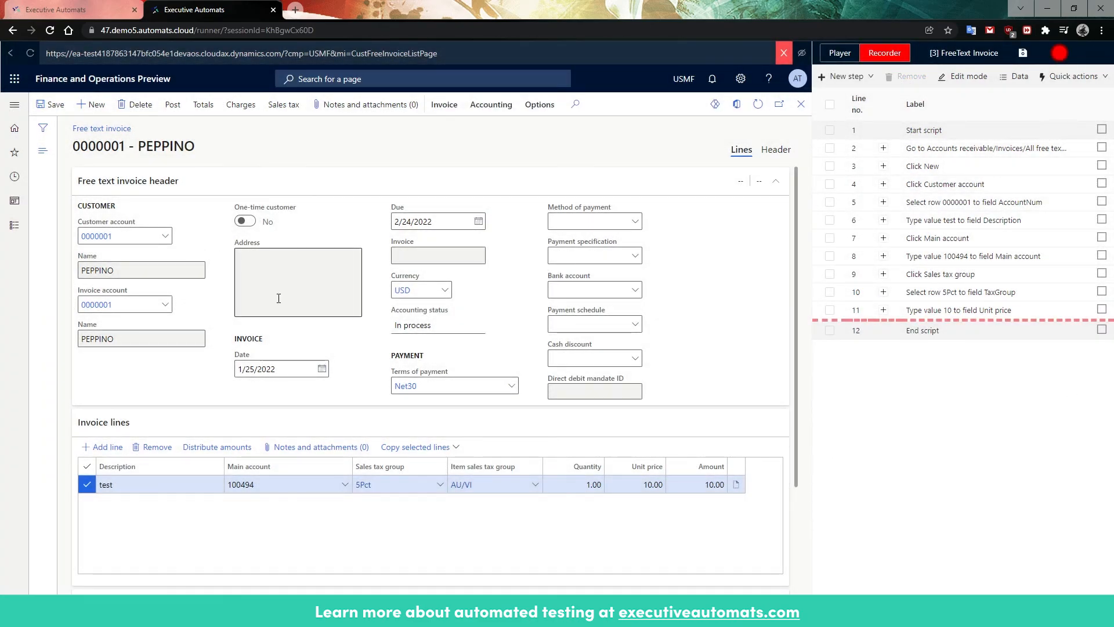
Step: Look through the invoice's Terms of payment options while recording is paused, and close the list without changing the selection
click(511, 387)
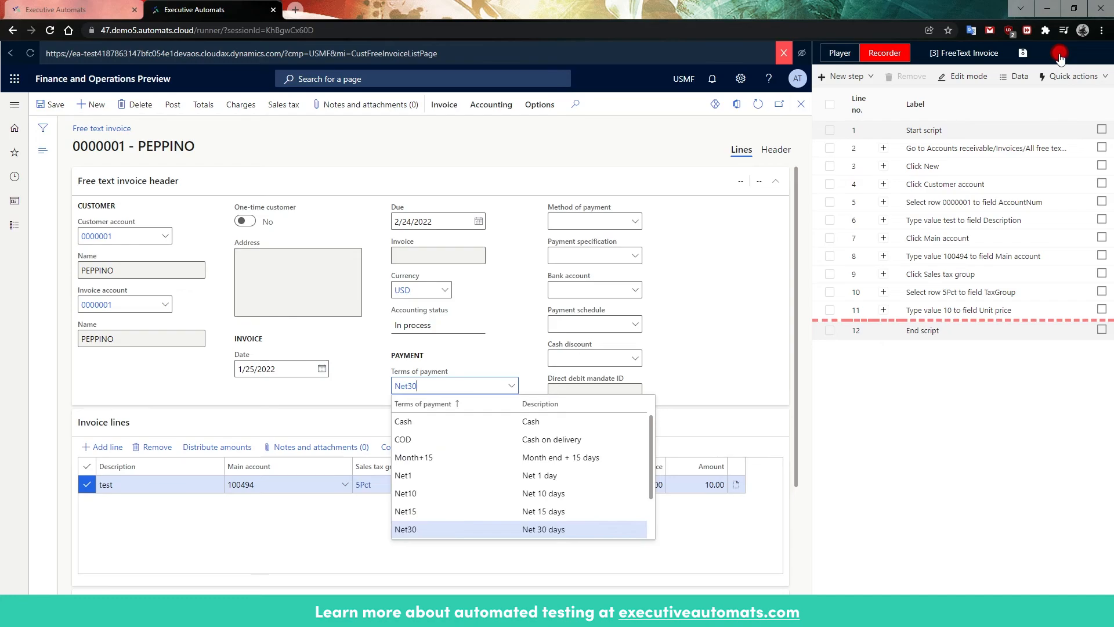
scroll(454, 458, down, 1)
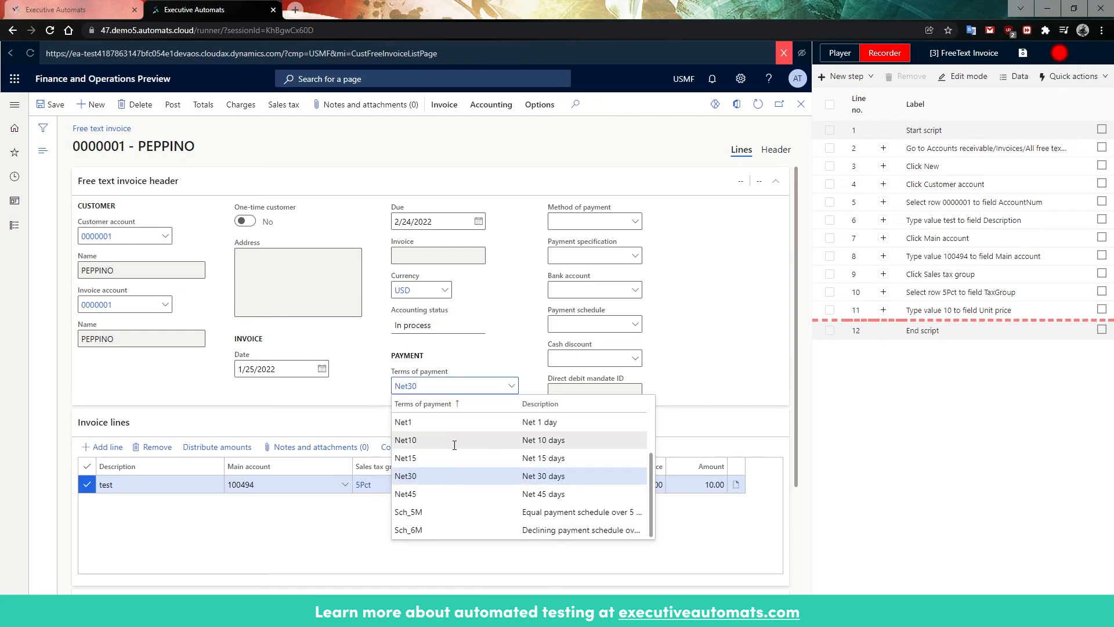
click(705, 384)
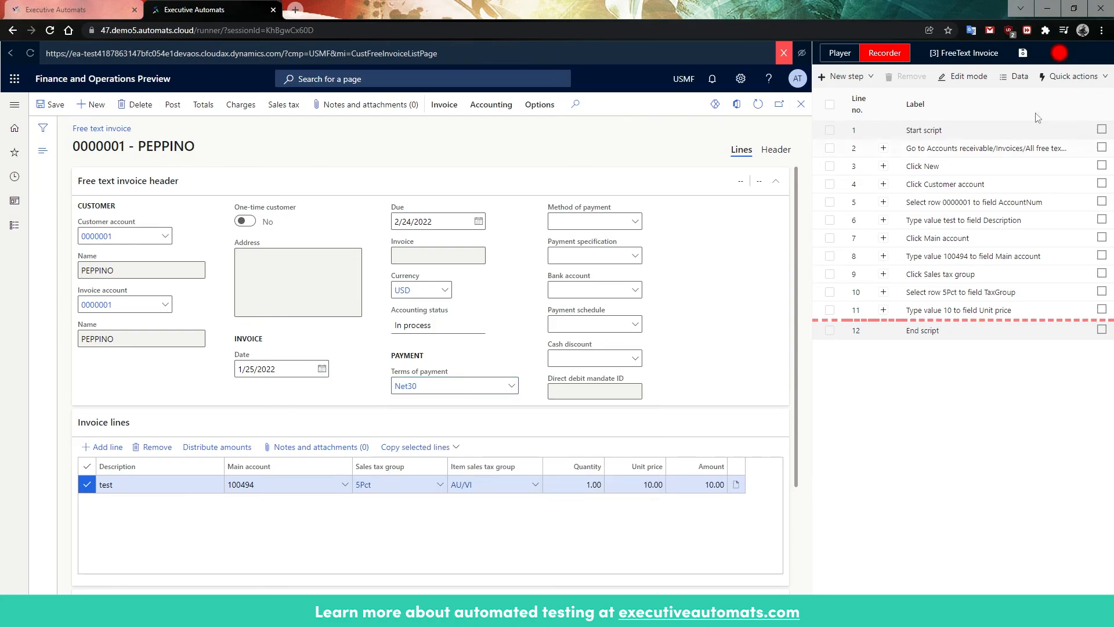
Step: Resume recording, post the free text invoice with the default posting options, and pause the recording
click(1058, 55)
click(173, 106)
click(752, 575)
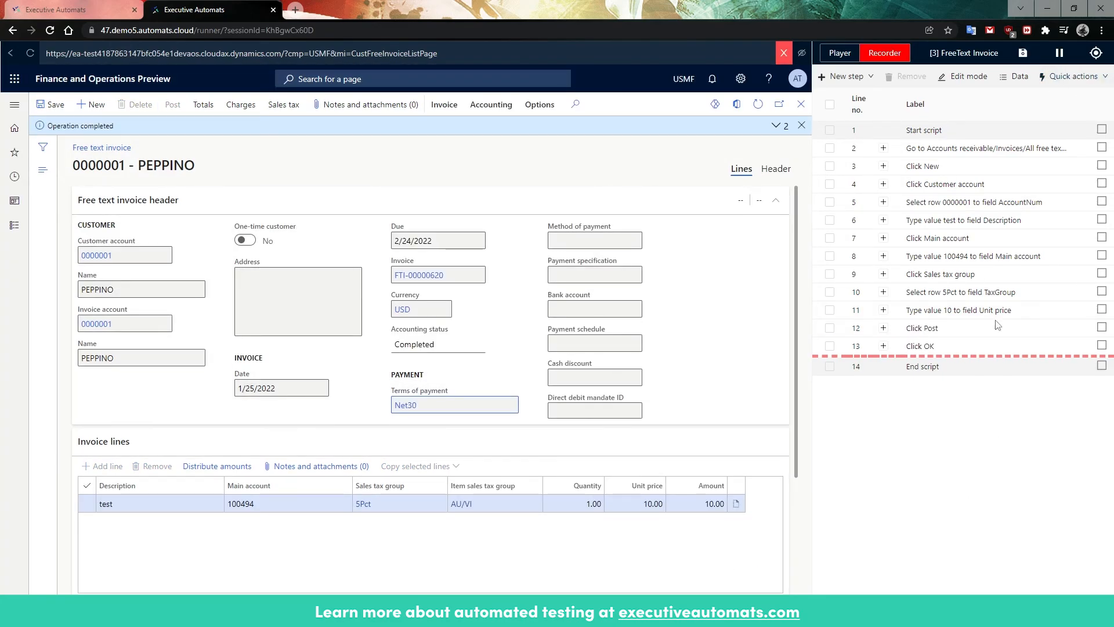
click(1060, 54)
Step: Switch from recording to playback mode and run the recorded FreeText Invoice script
click(838, 56)
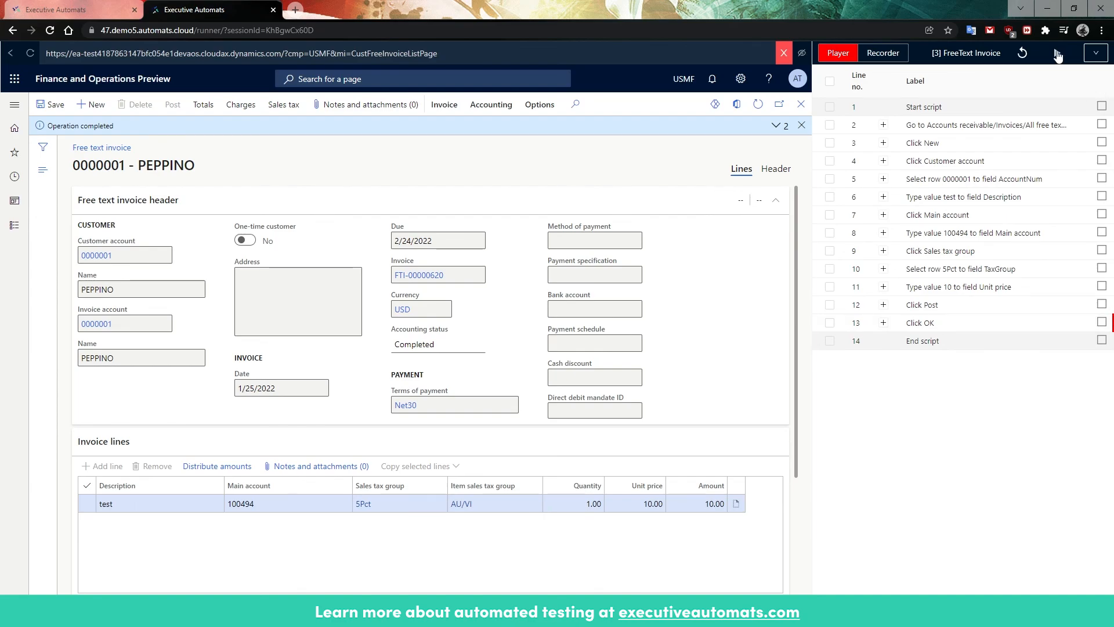
click(1057, 55)
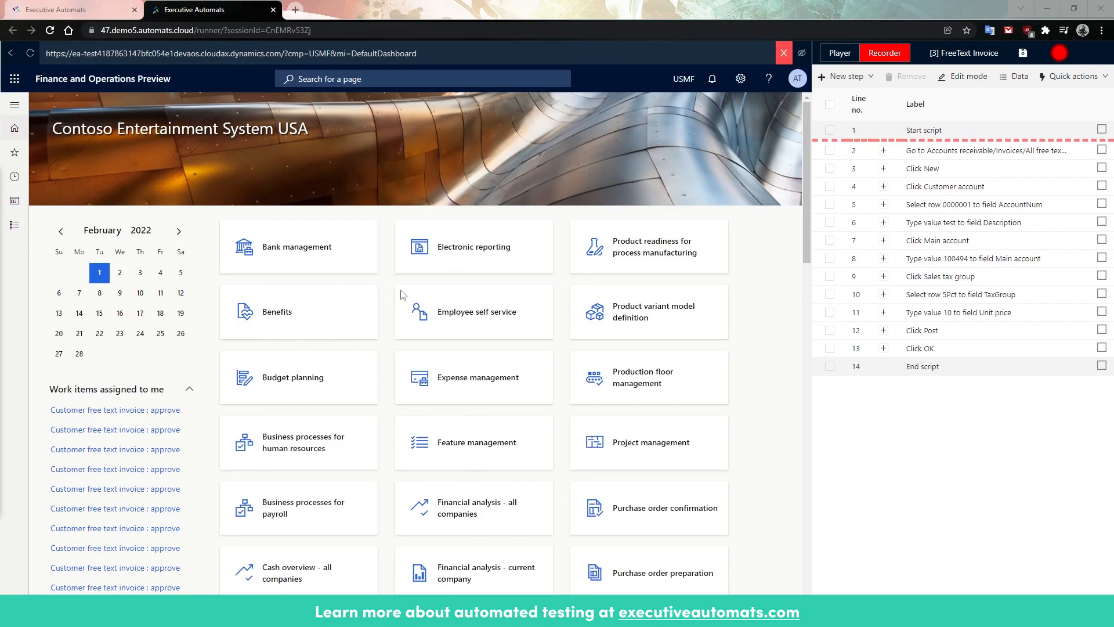
Step: Return to the FreeText Invoice script's steps page in the Executive Automats portal
click(114, 10)
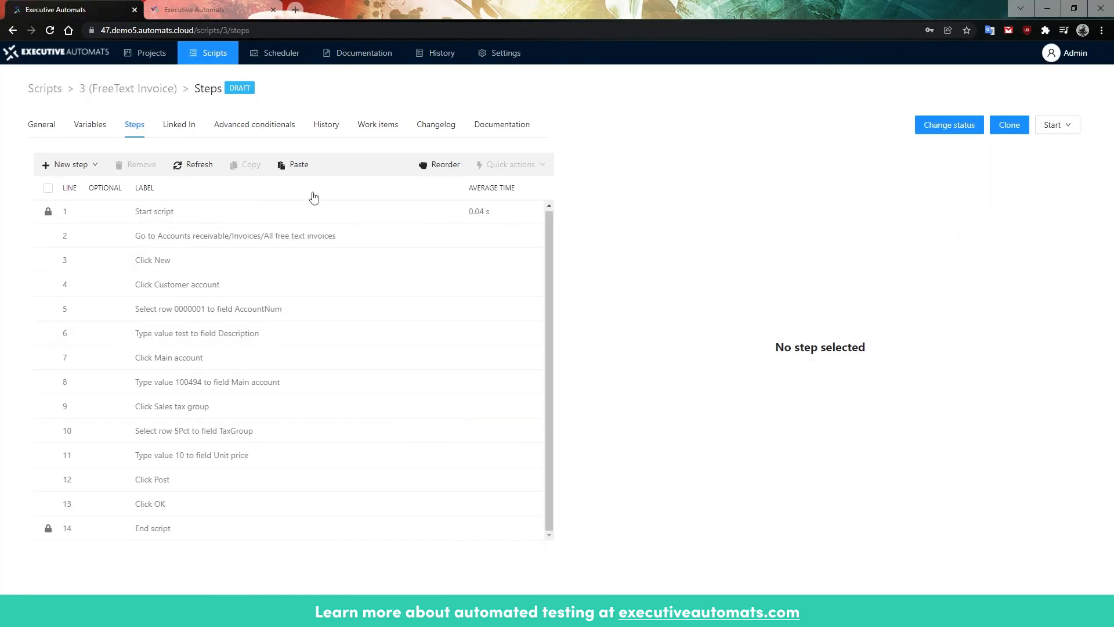